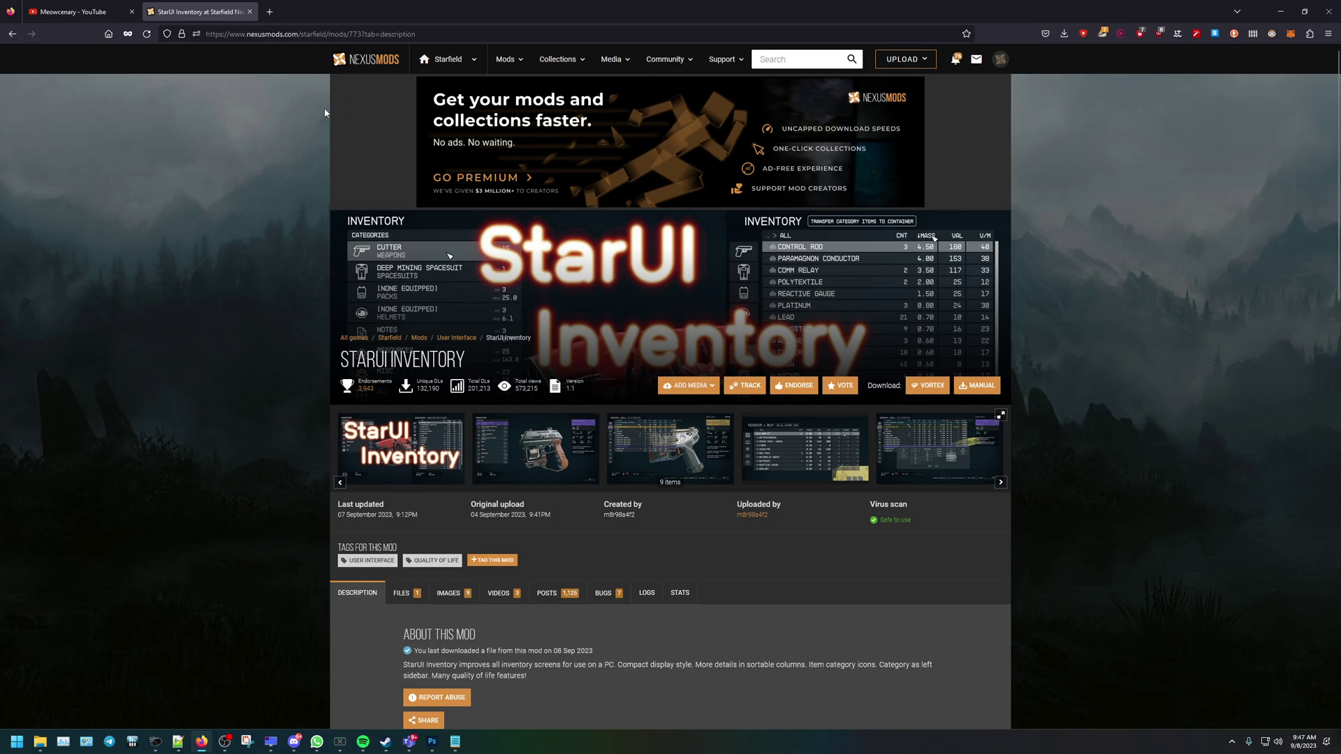
# Open the Files tab of the StarUI Inventory mod page on Nexus Mods
pyautogui.click(230, 33)
pyautogui.click(638, 299)
pyautogui.scroll(-6, 262, 433)
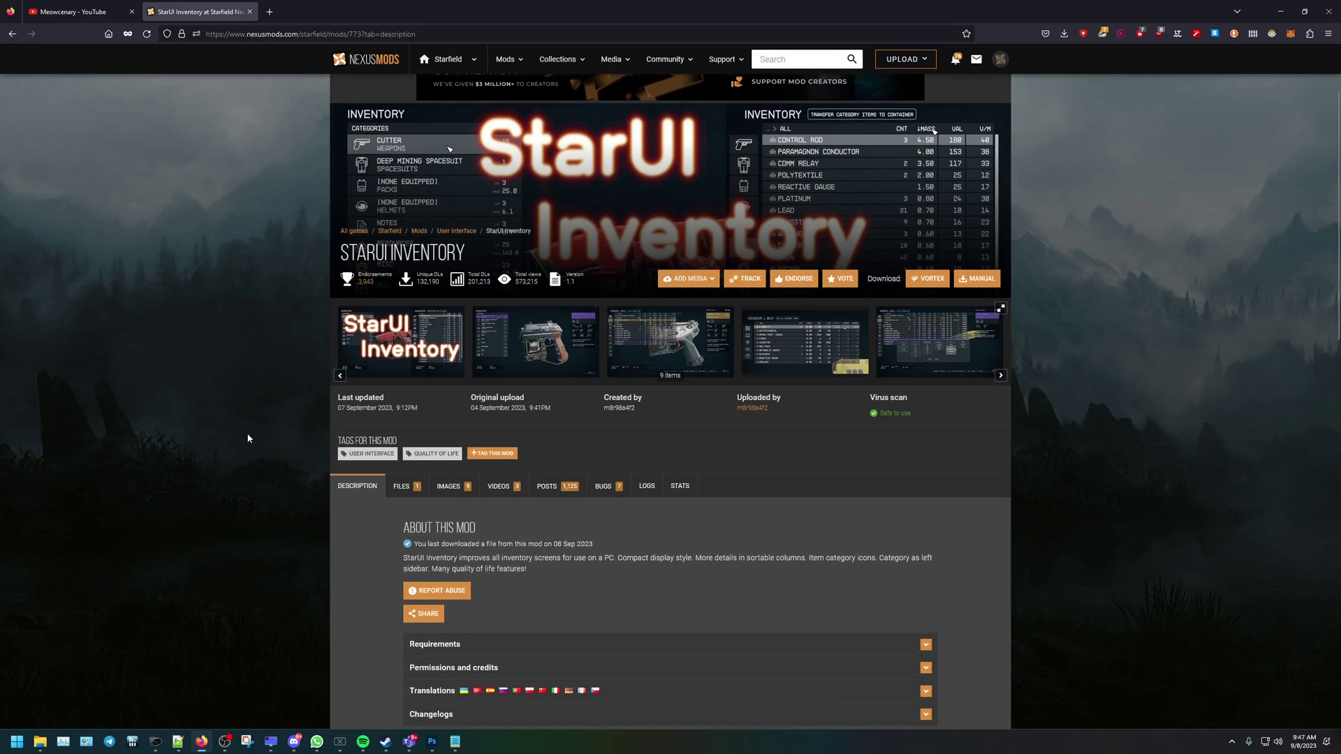
pyautogui.scroll(2, 273, 433)
pyautogui.click(396, 327)
pyautogui.scroll(-1, 298, 430)
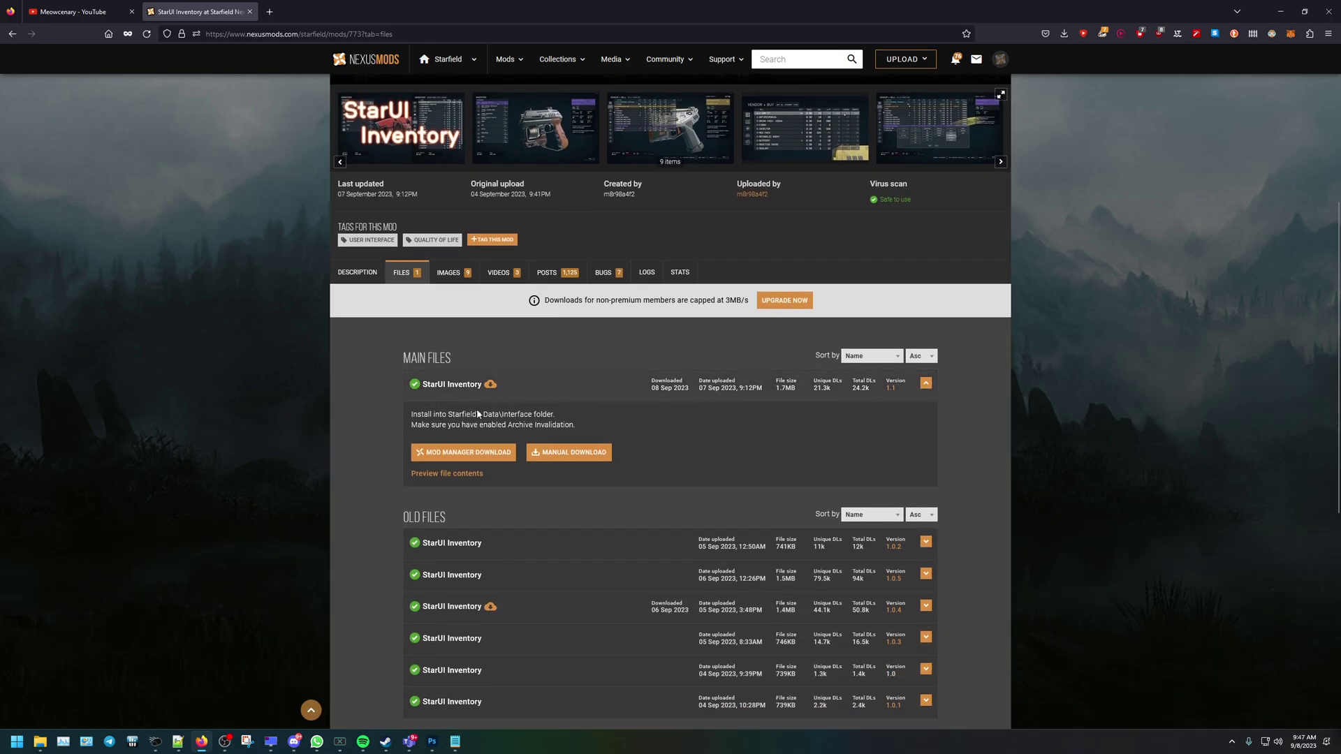
# Download the StarUI Inventory 1.1 main file via manual slow download, then bring up the Downloads folder
pyautogui.click(570, 452)
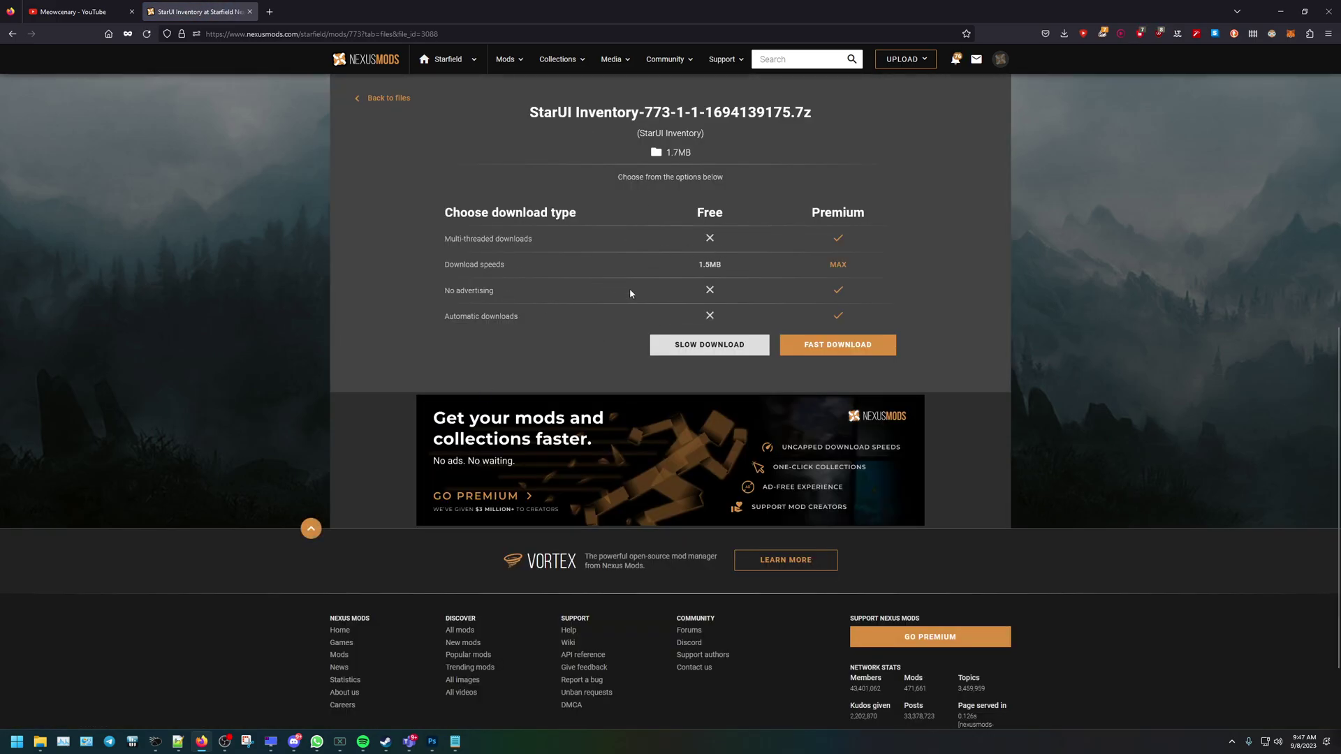
pyautogui.click(691, 345)
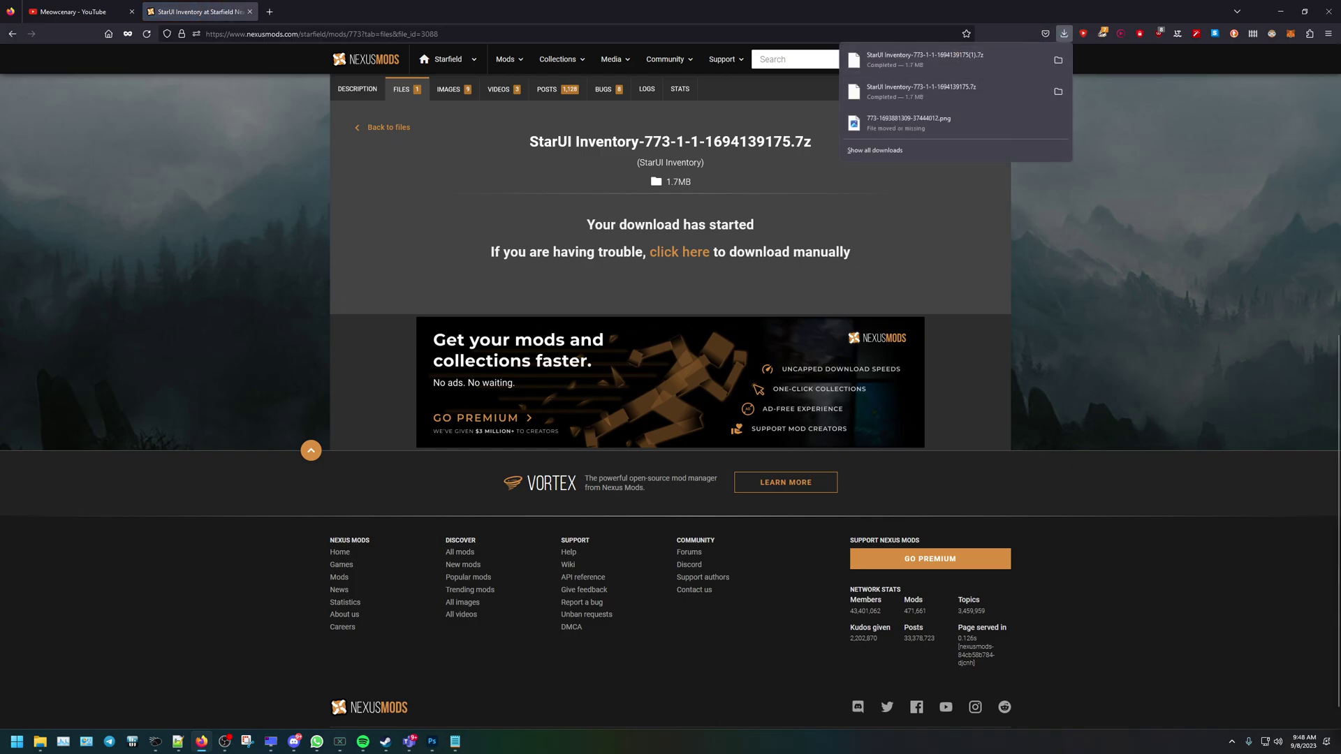
pyautogui.hotkey('alt', 'Tab')
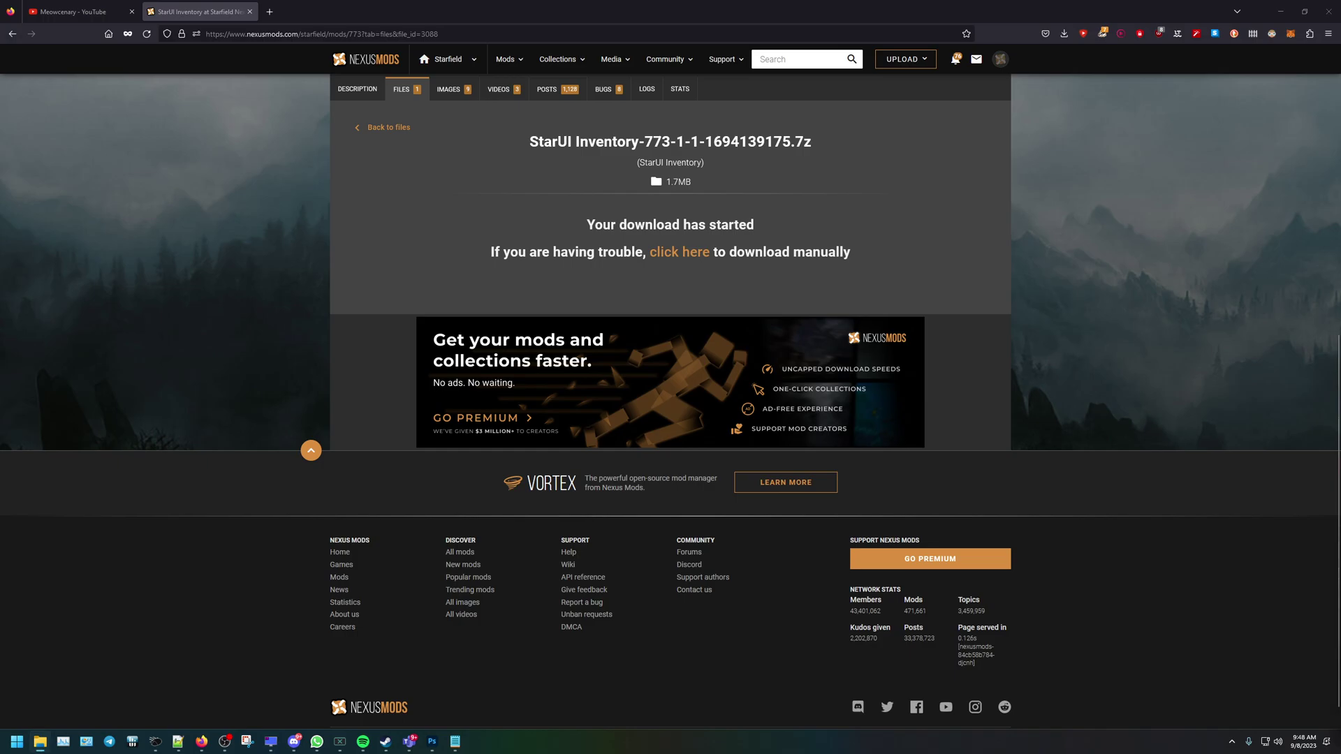
pyautogui.moveTo(715, 241); pyautogui.dragTo(657, 248)
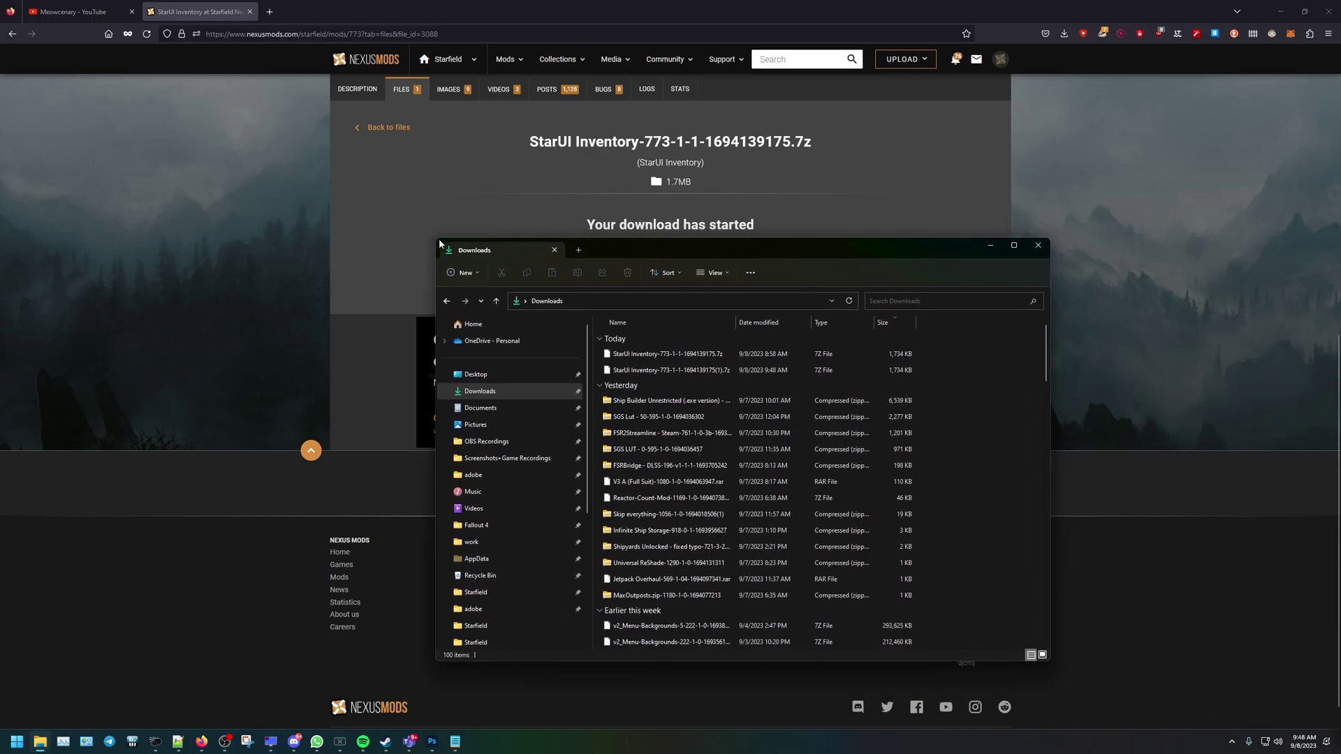
# Open the 7-Zip Extract files dialog for the StarUI Inventory .7z archive
pyautogui.rightClick(649, 355)
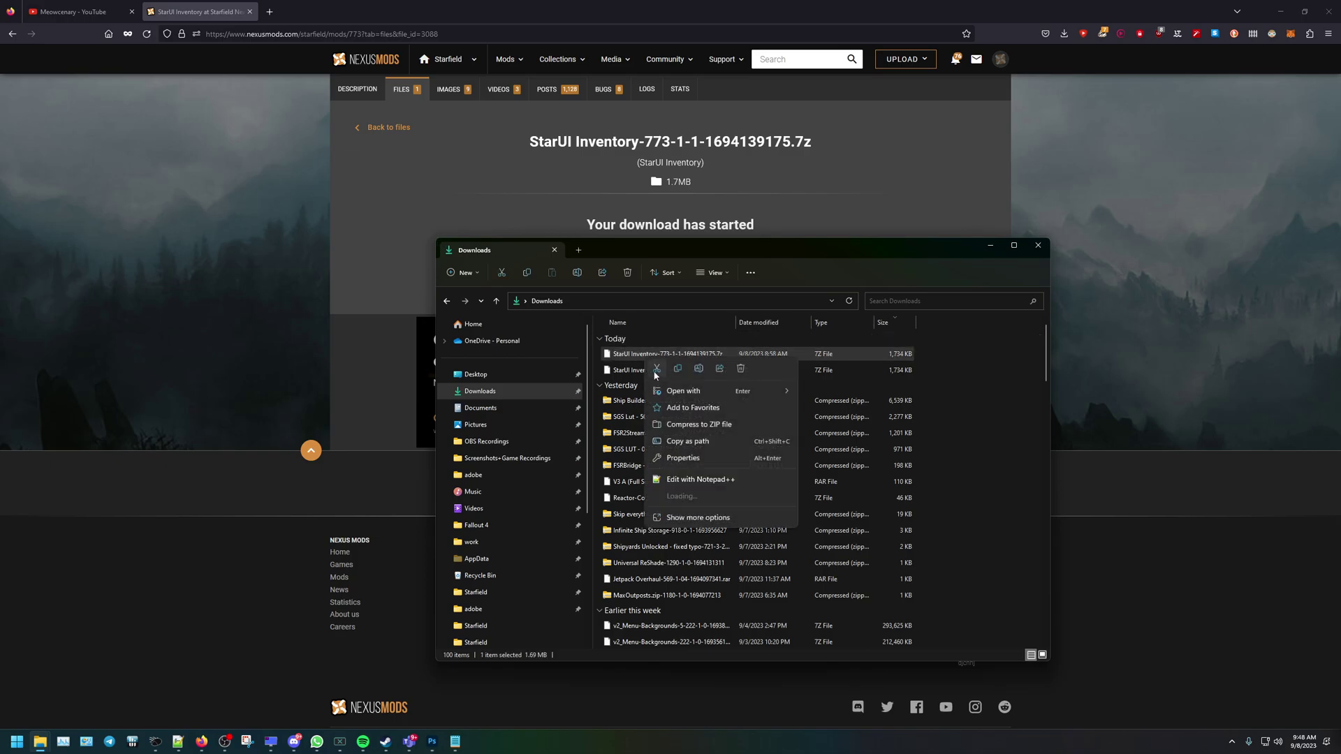
pyautogui.moveTo(687, 397)
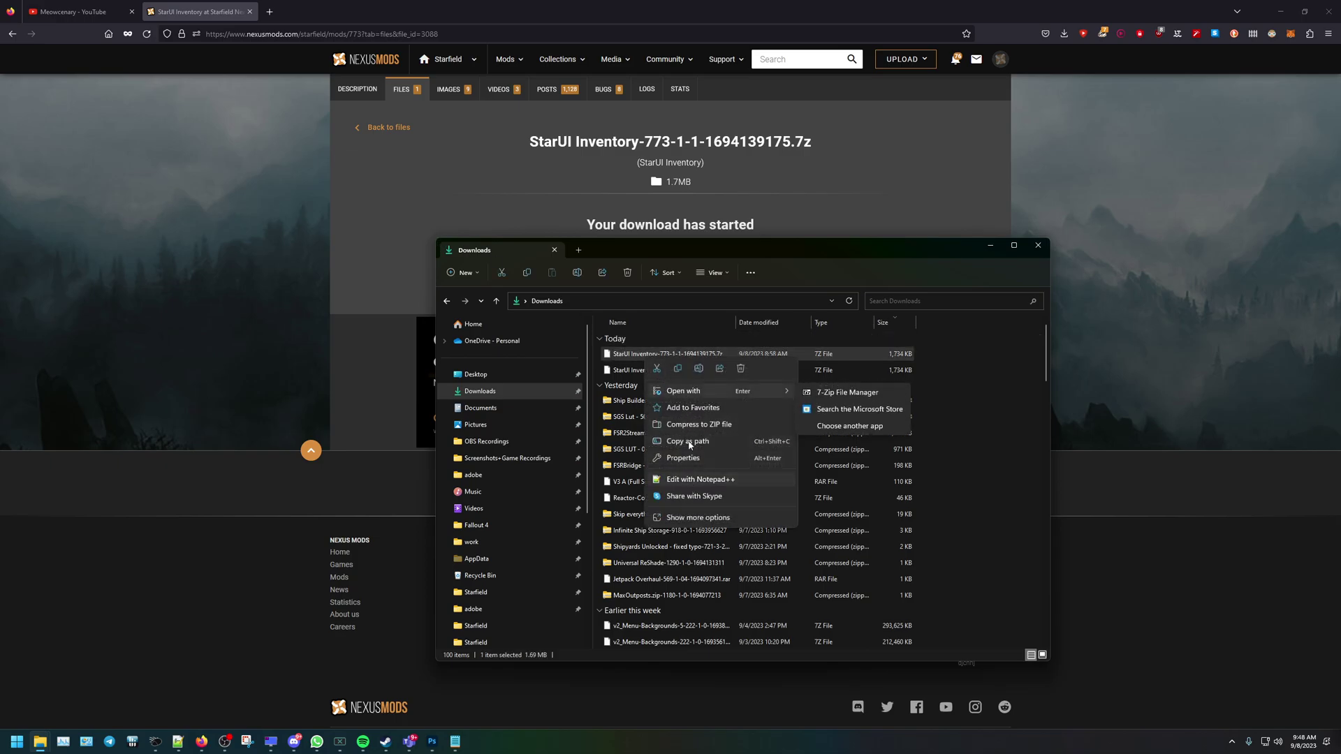
pyautogui.click(698, 517)
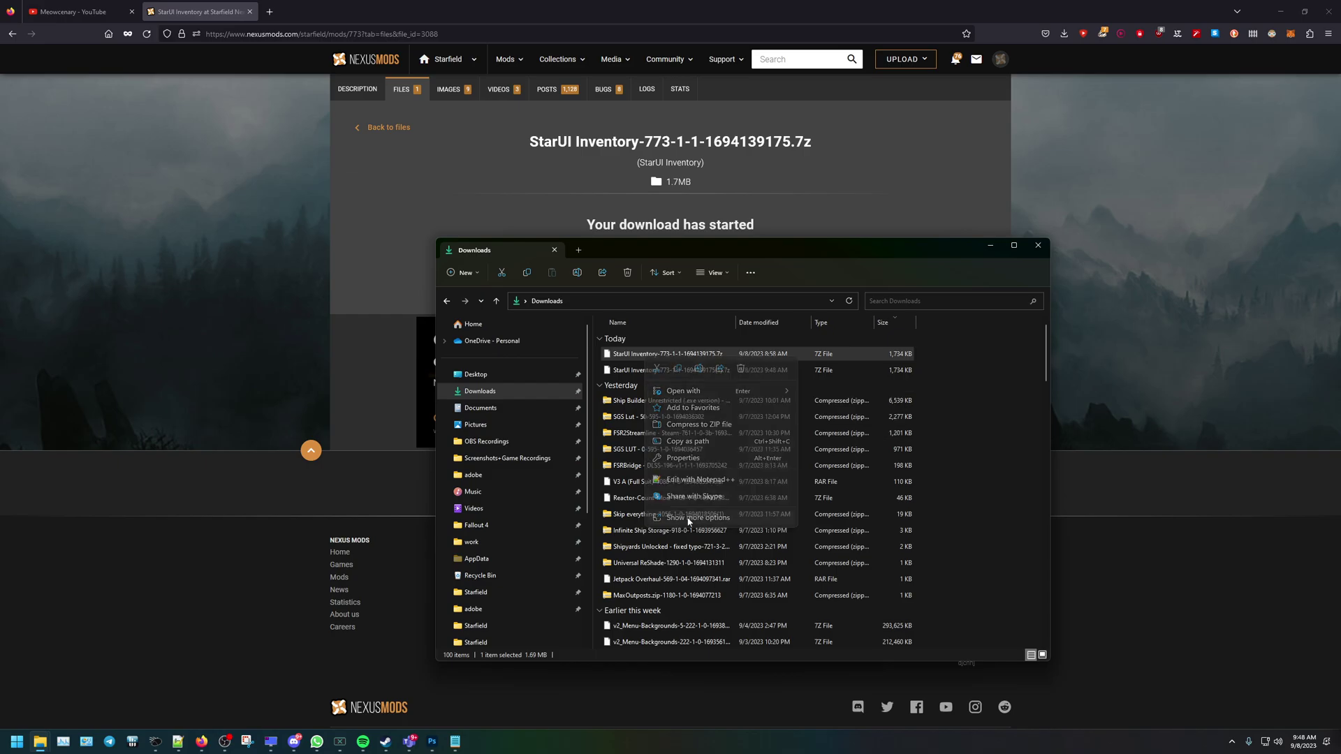
pyautogui.moveTo(738, 345)
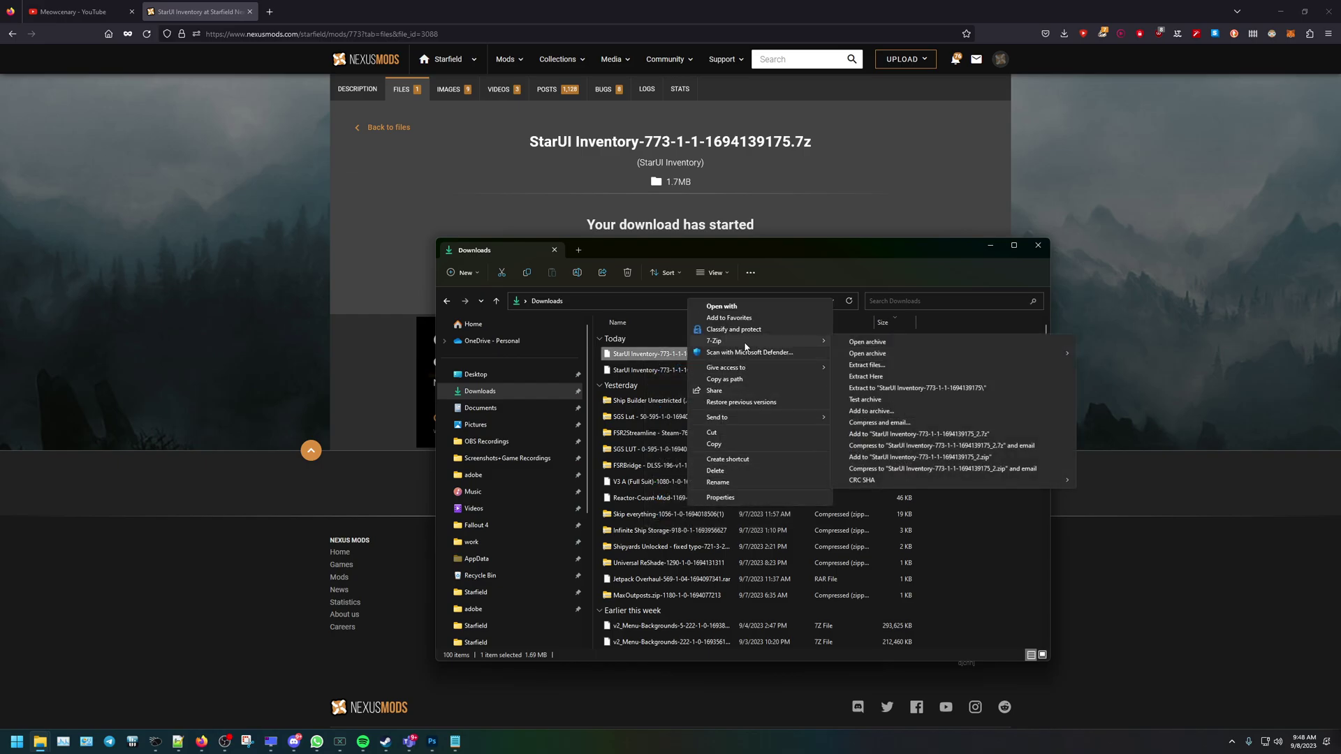
pyautogui.click(857, 366)
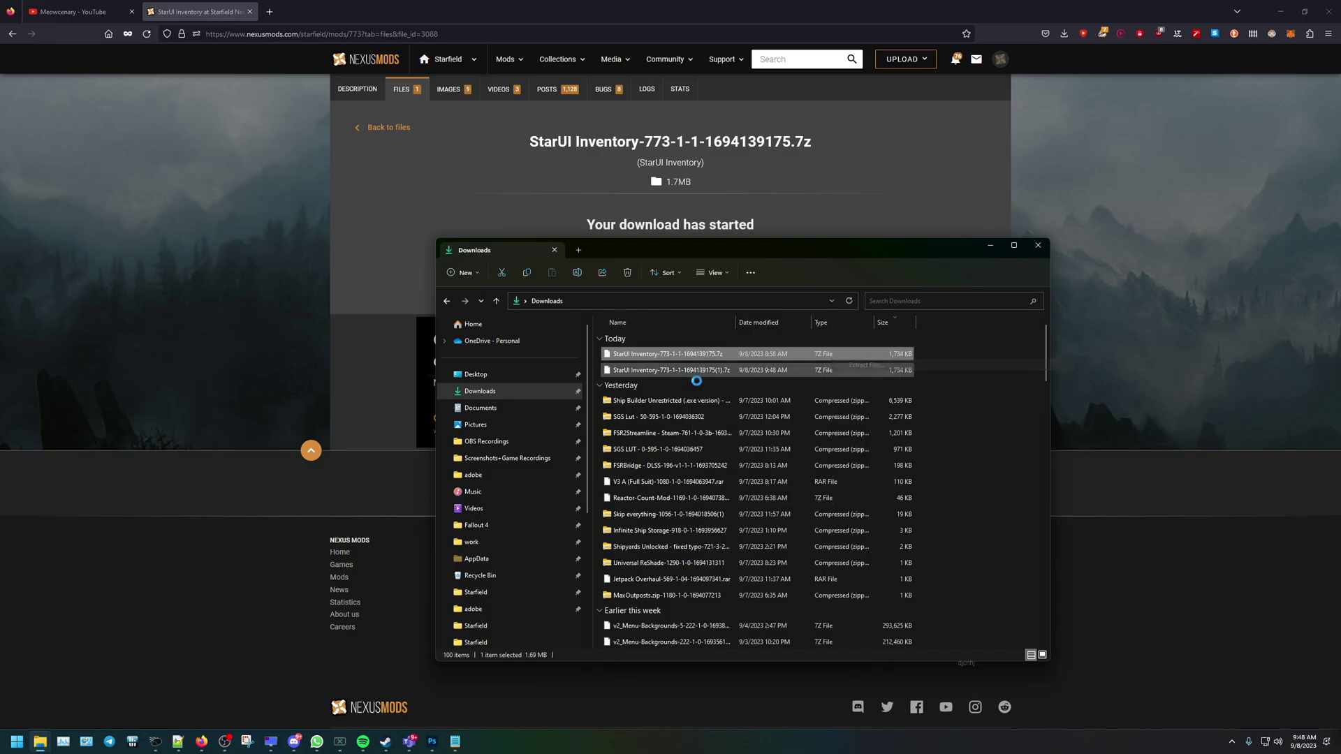
# Extract the archive into F:\Gaming\mods\starfield, replacing the existing files
pyautogui.click(794, 317)
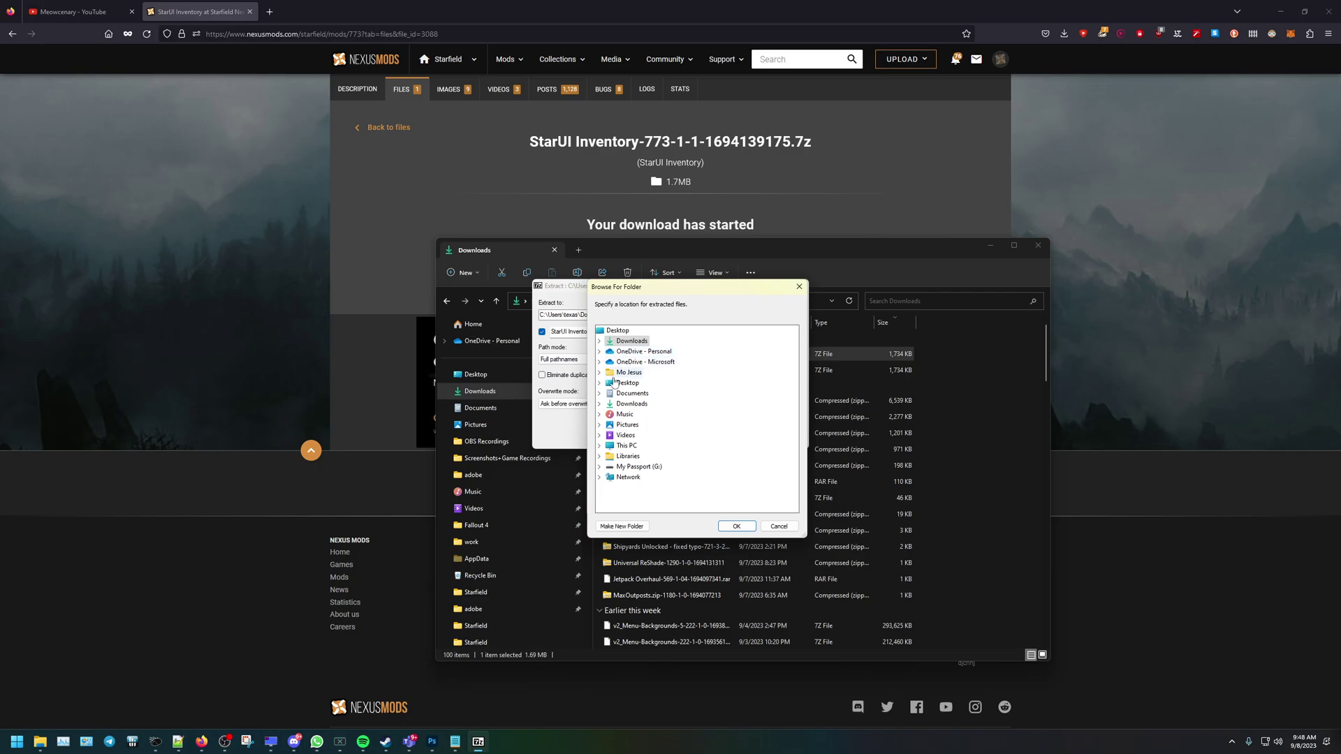
pyautogui.click(599, 447)
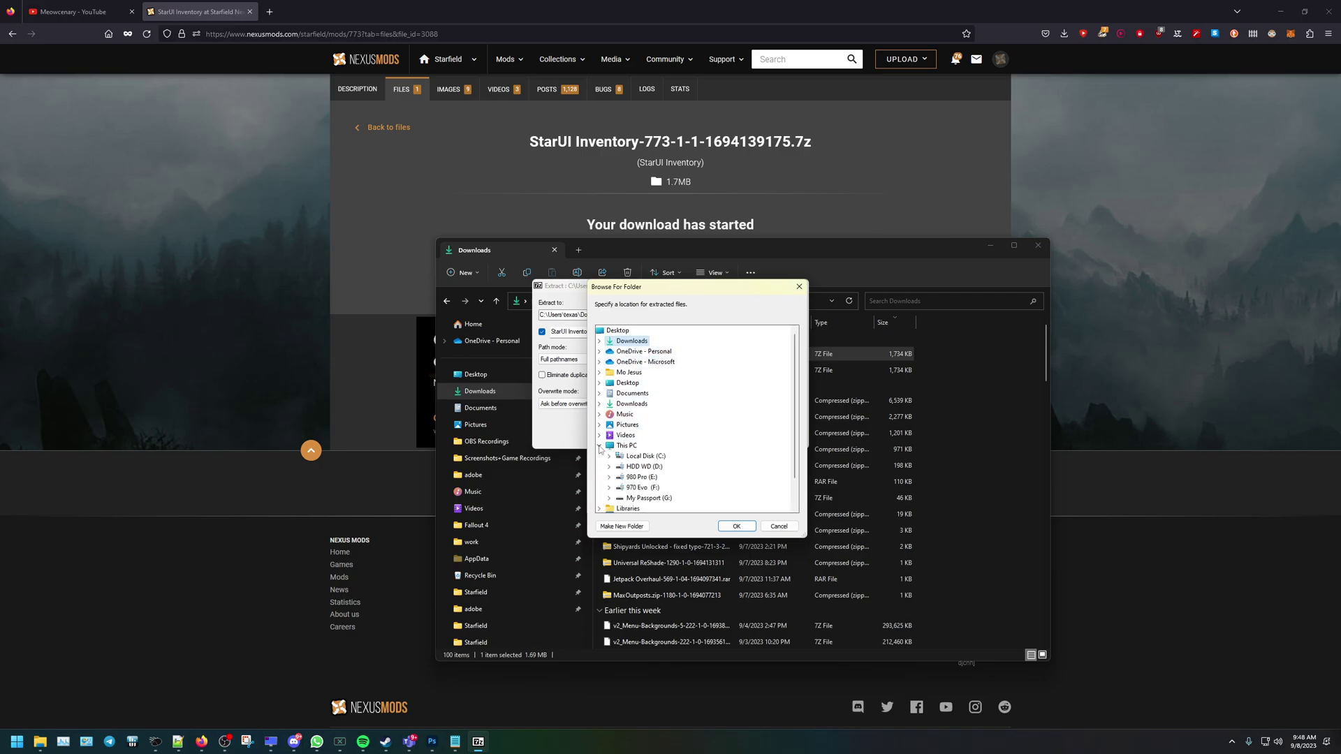
pyautogui.click(609, 488)
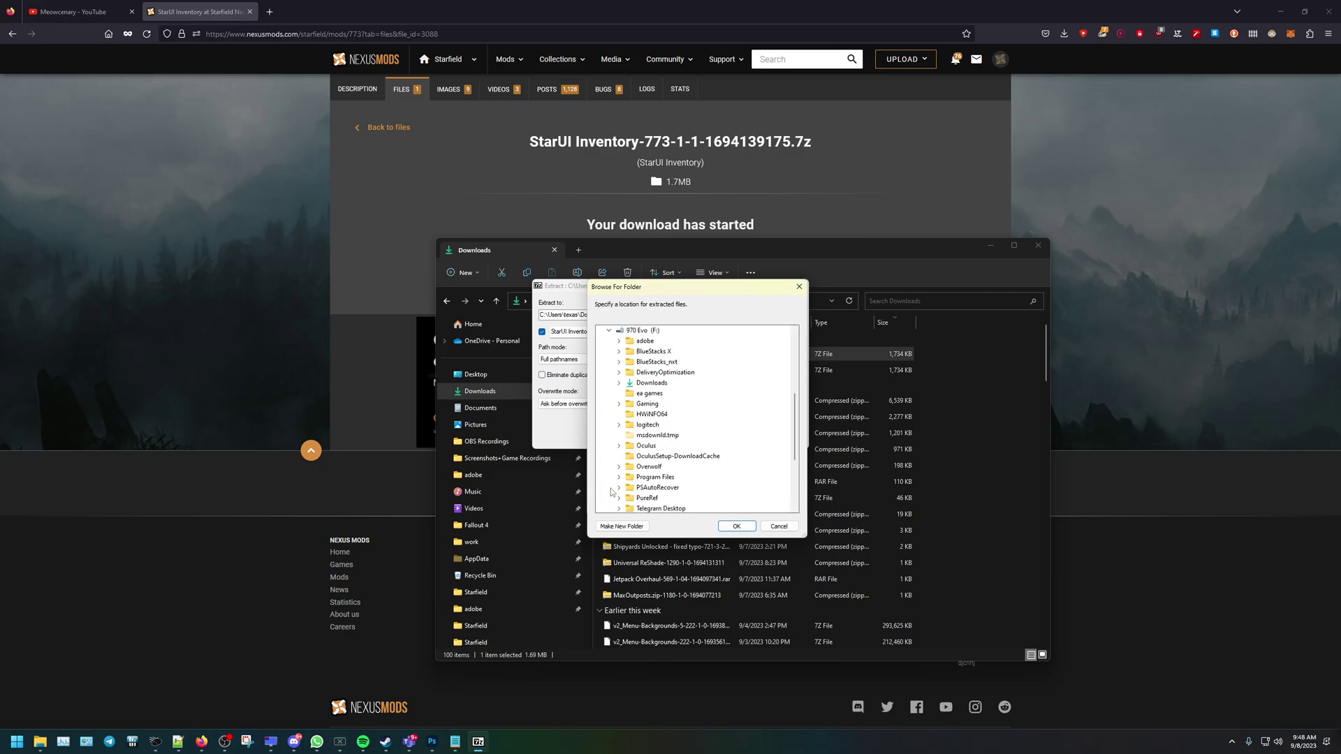
pyautogui.click(619, 404)
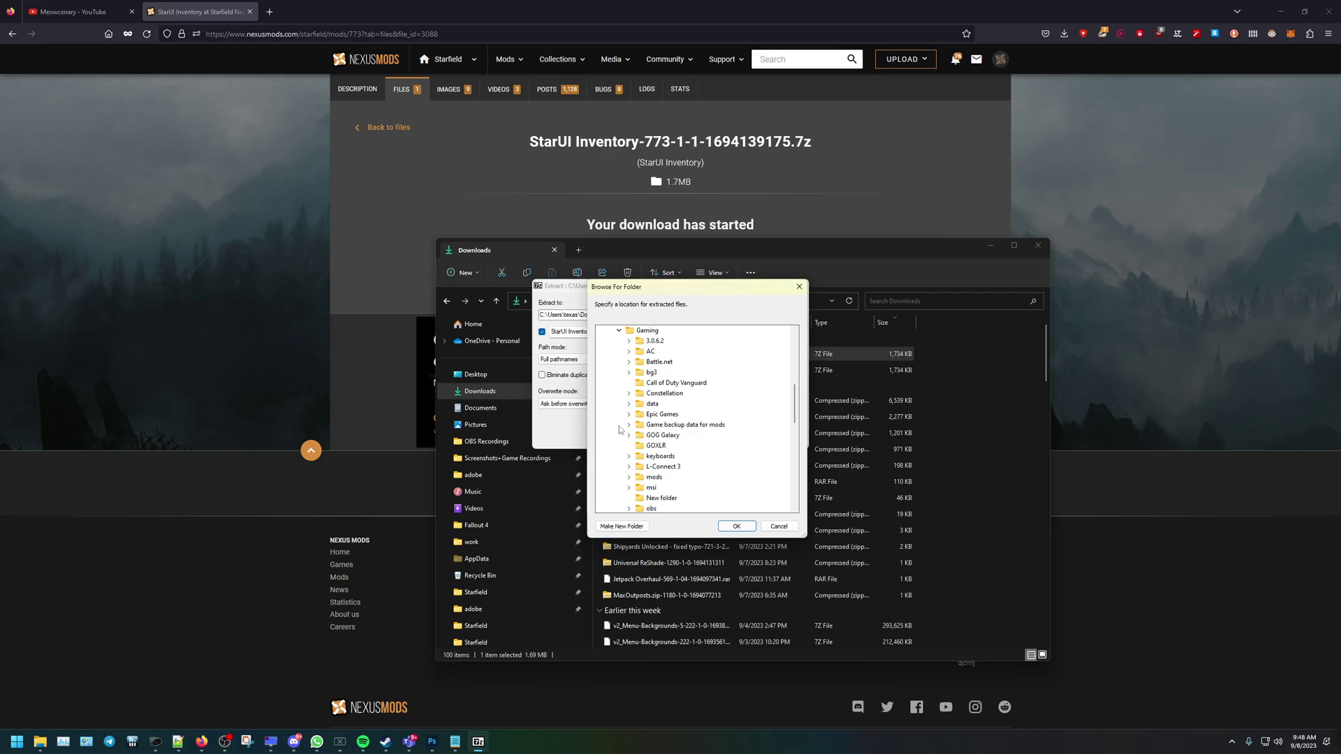
pyautogui.click(629, 478)
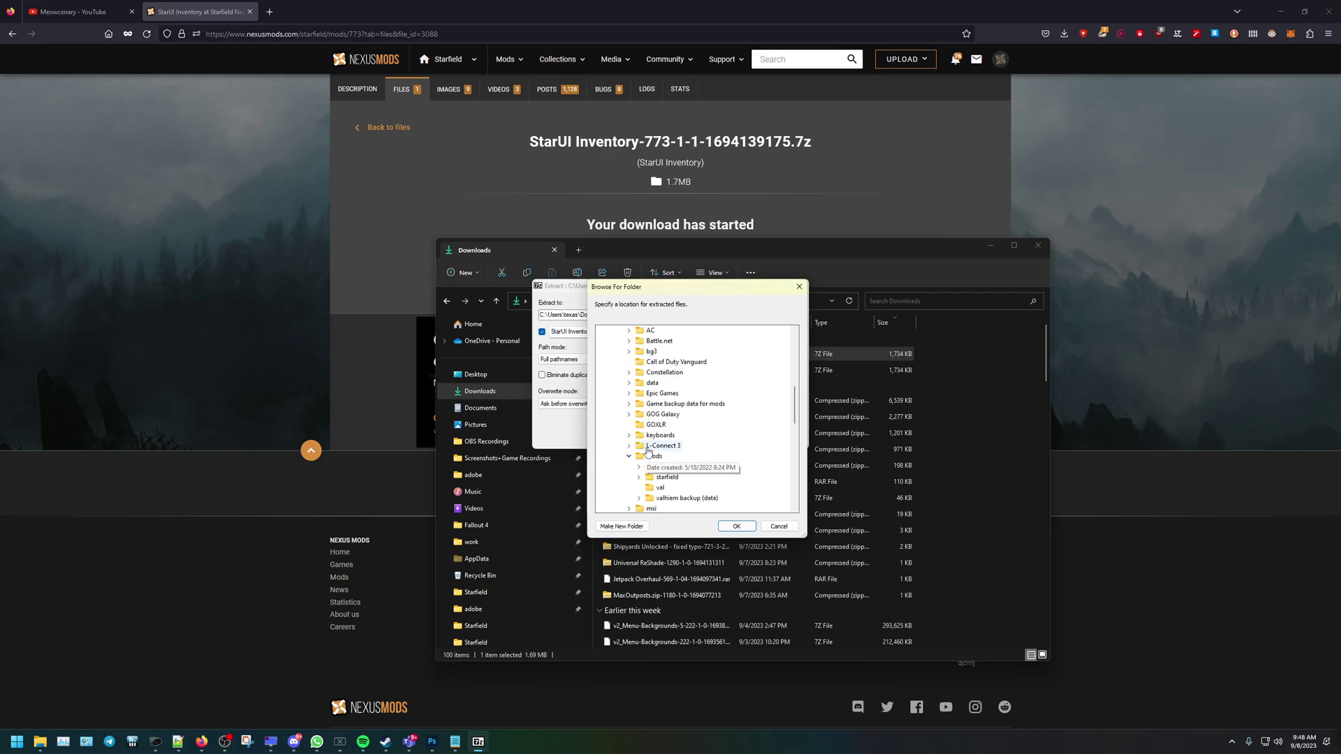
pyautogui.doubleClick(667, 477)
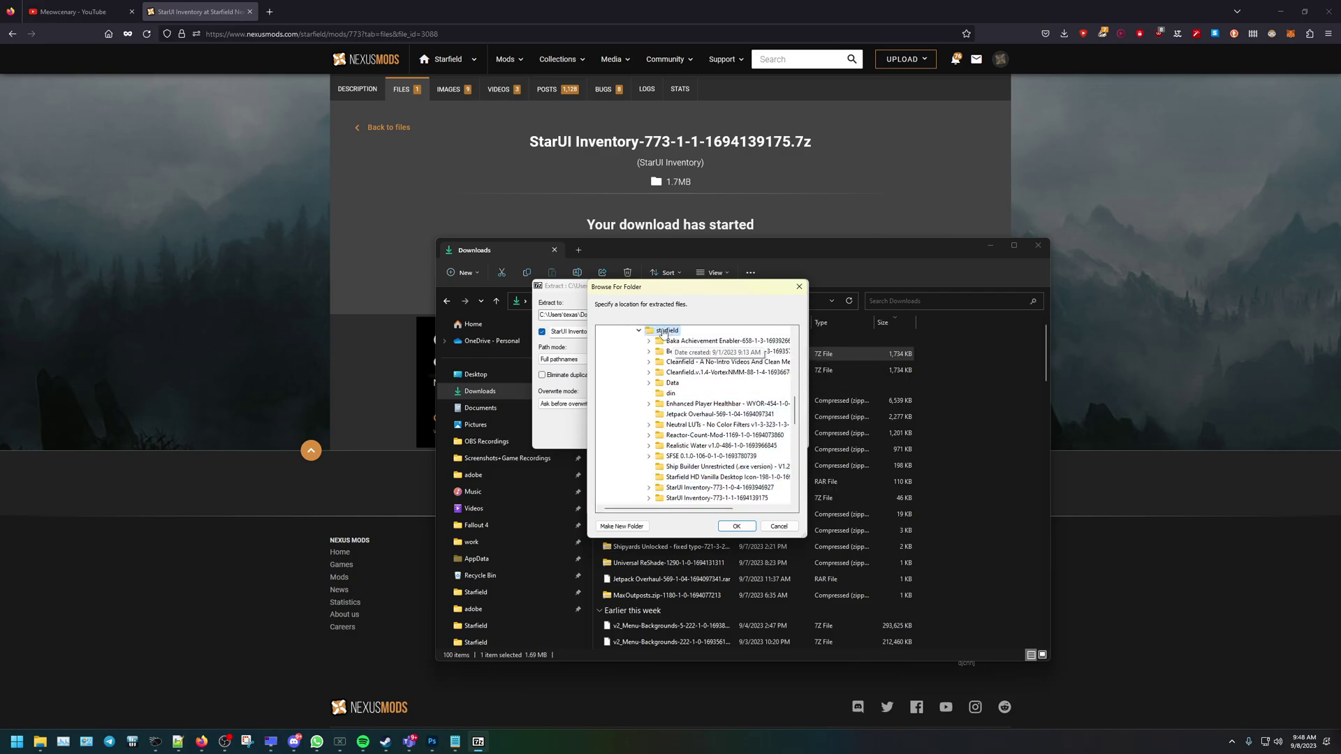
pyautogui.click(736, 525)
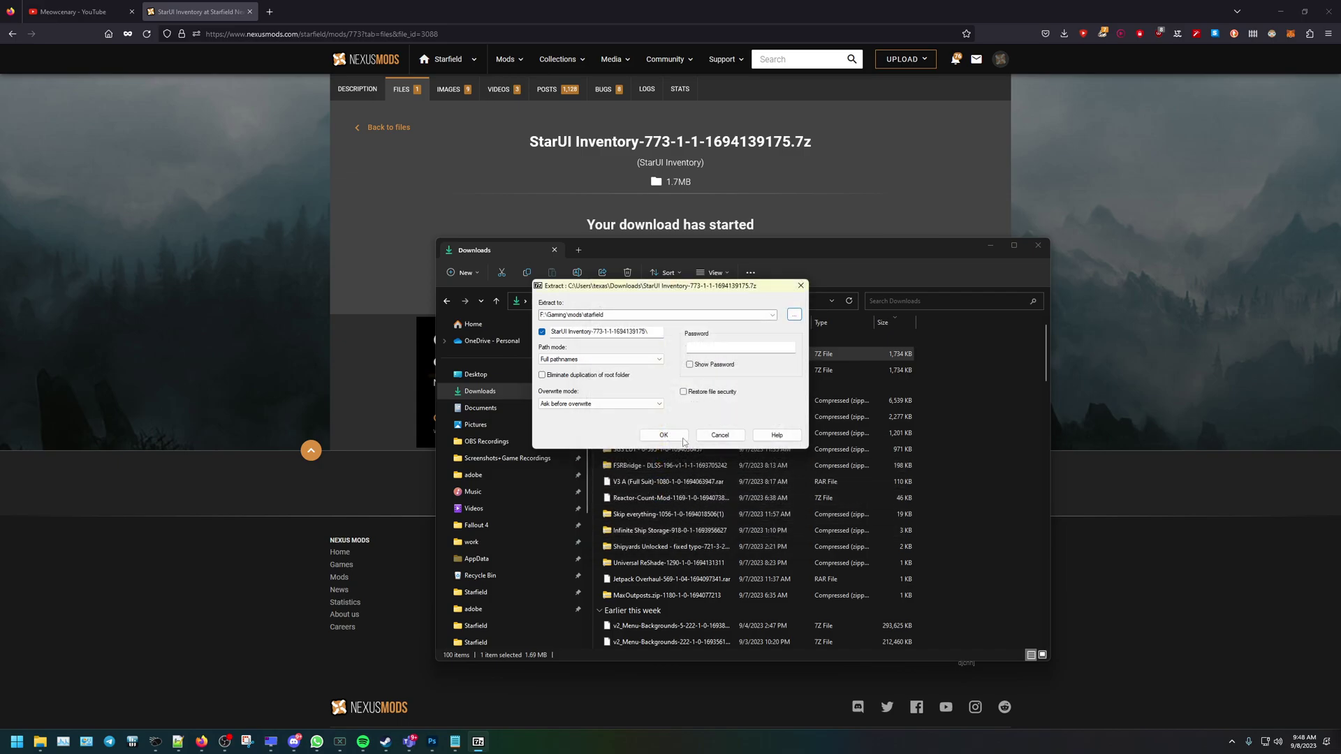
pyautogui.click(702, 438)
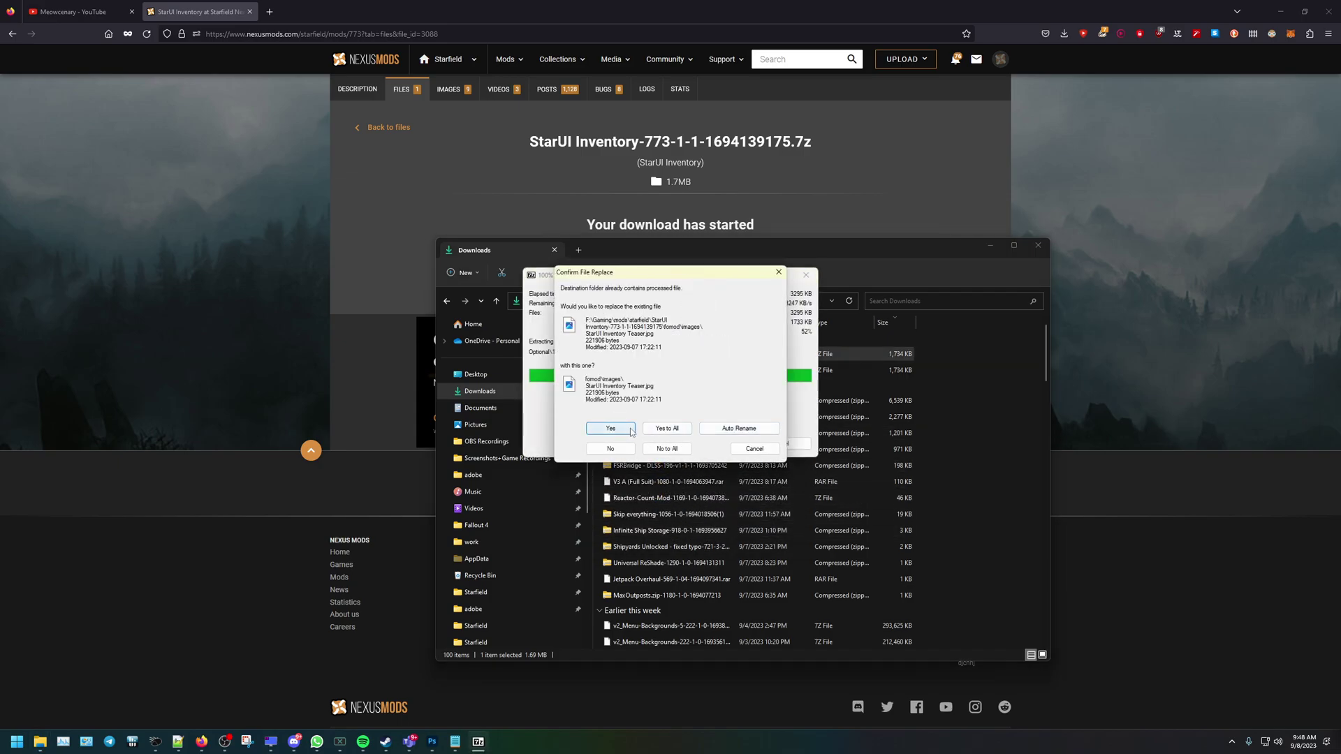
pyautogui.click(754, 448)
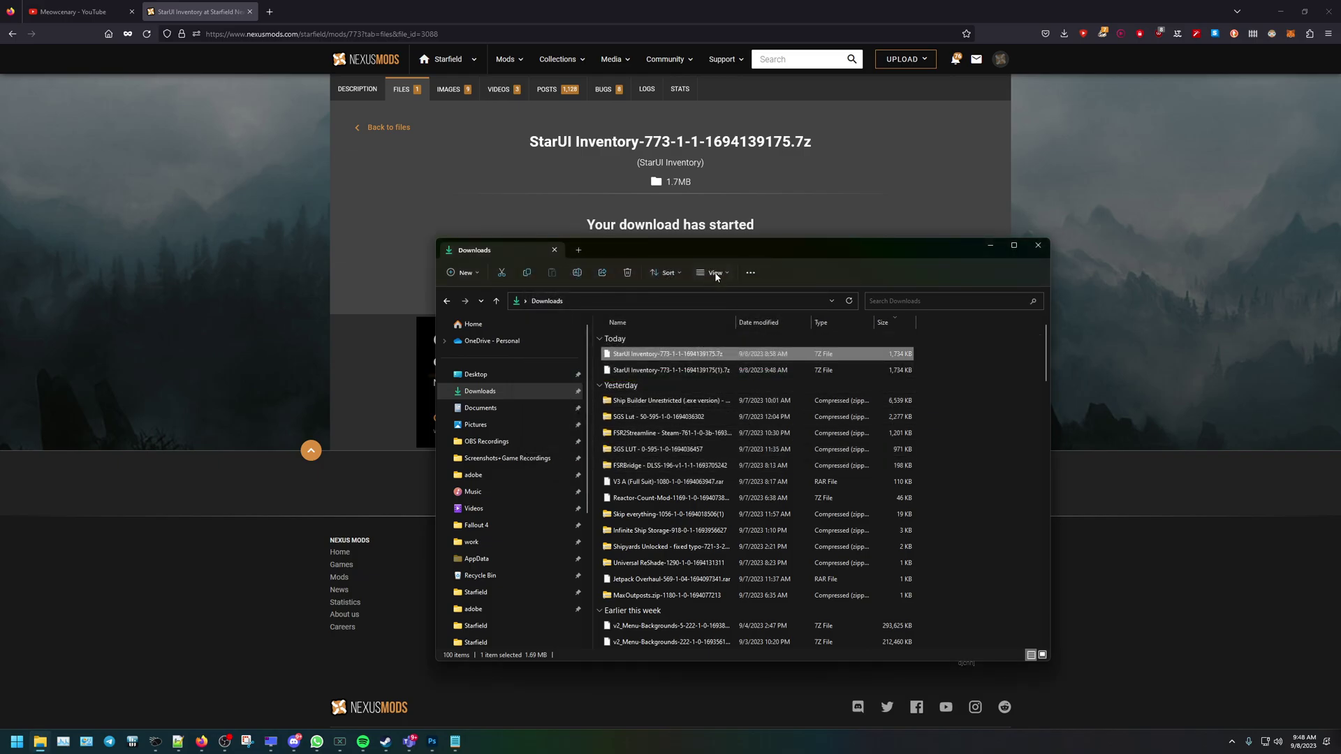
# Close the Downloads window and browse to F:\Gaming\mods\starfield
pyautogui.hotkey('alt', 'F4')
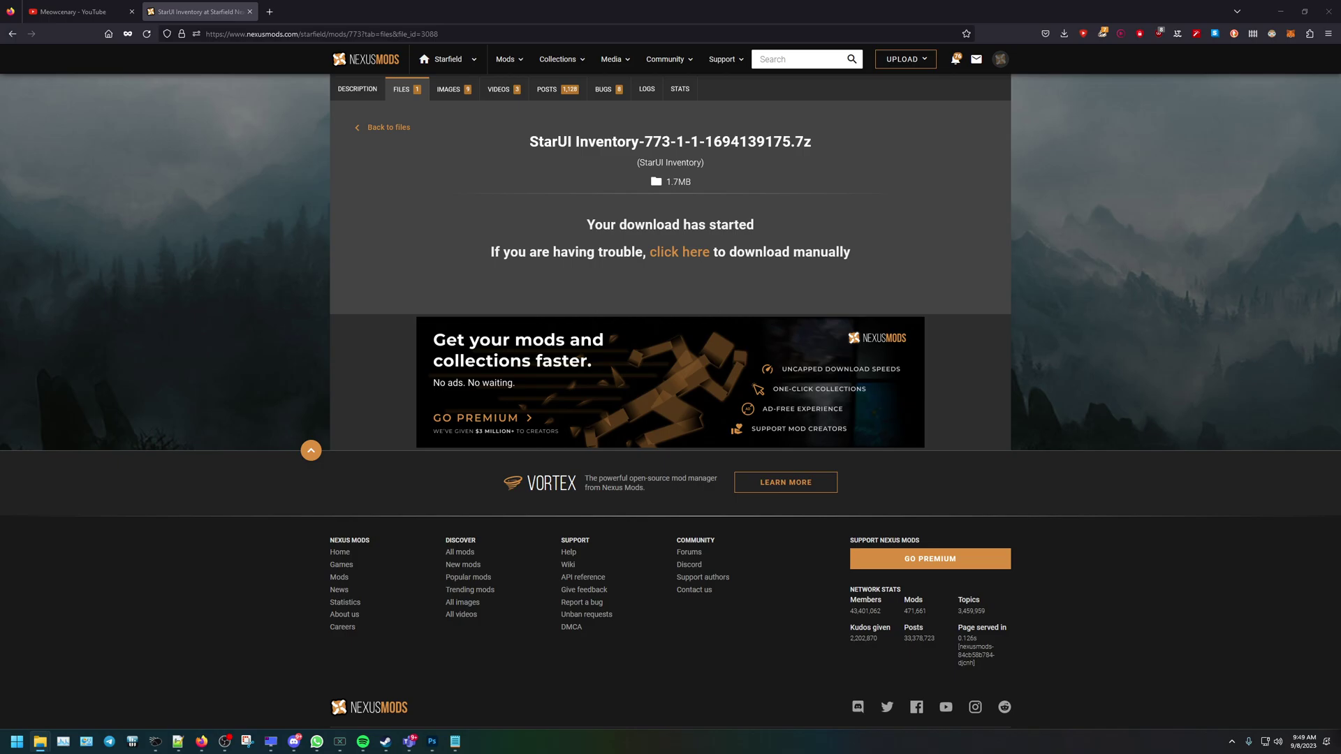
pyautogui.hotkey('alt', 'Tab')
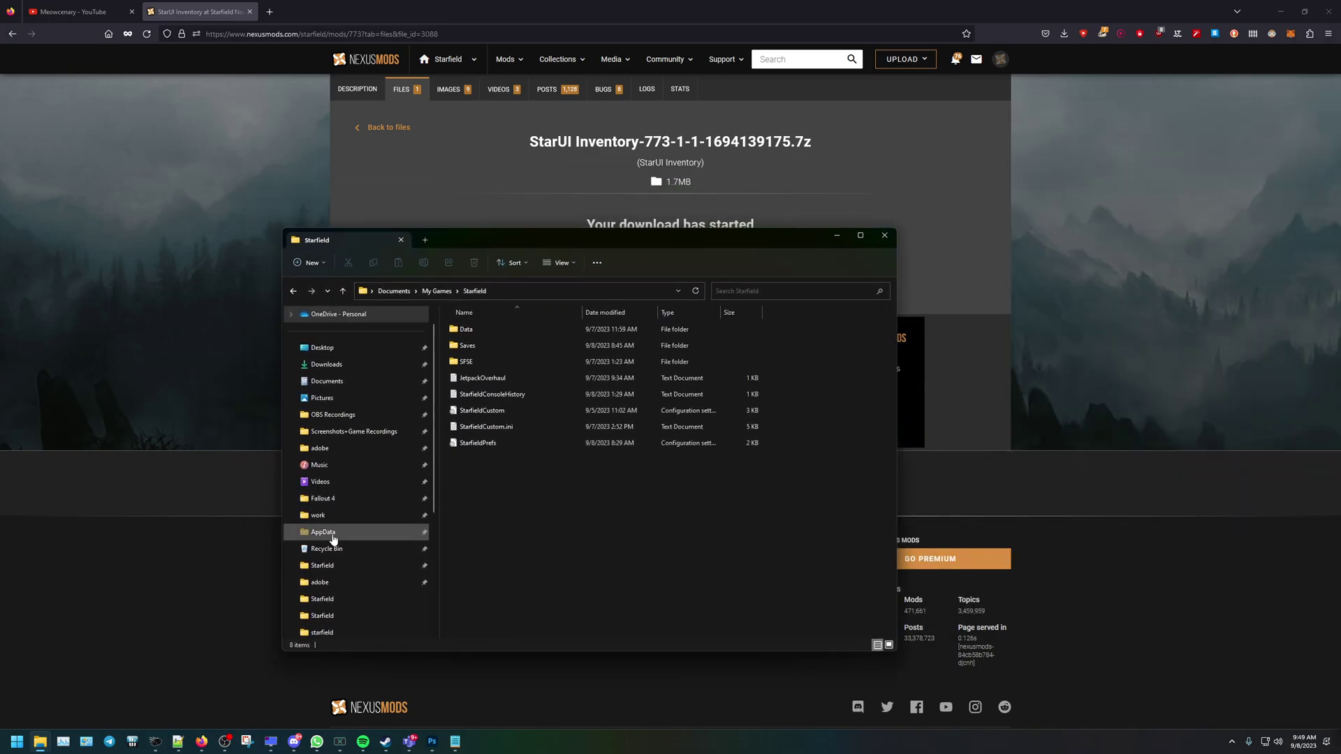
pyautogui.scroll(-4, 325, 489)
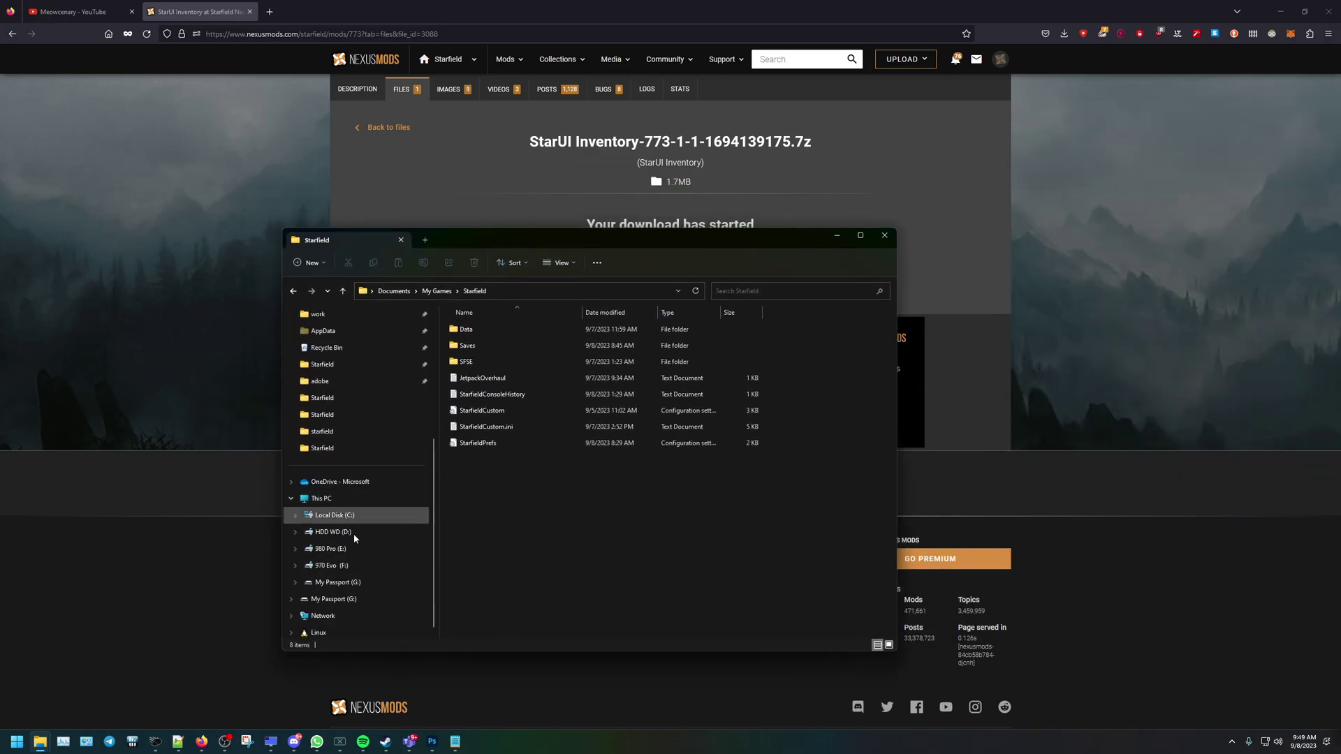
pyautogui.click(326, 566)
pyautogui.doubleClick(468, 429)
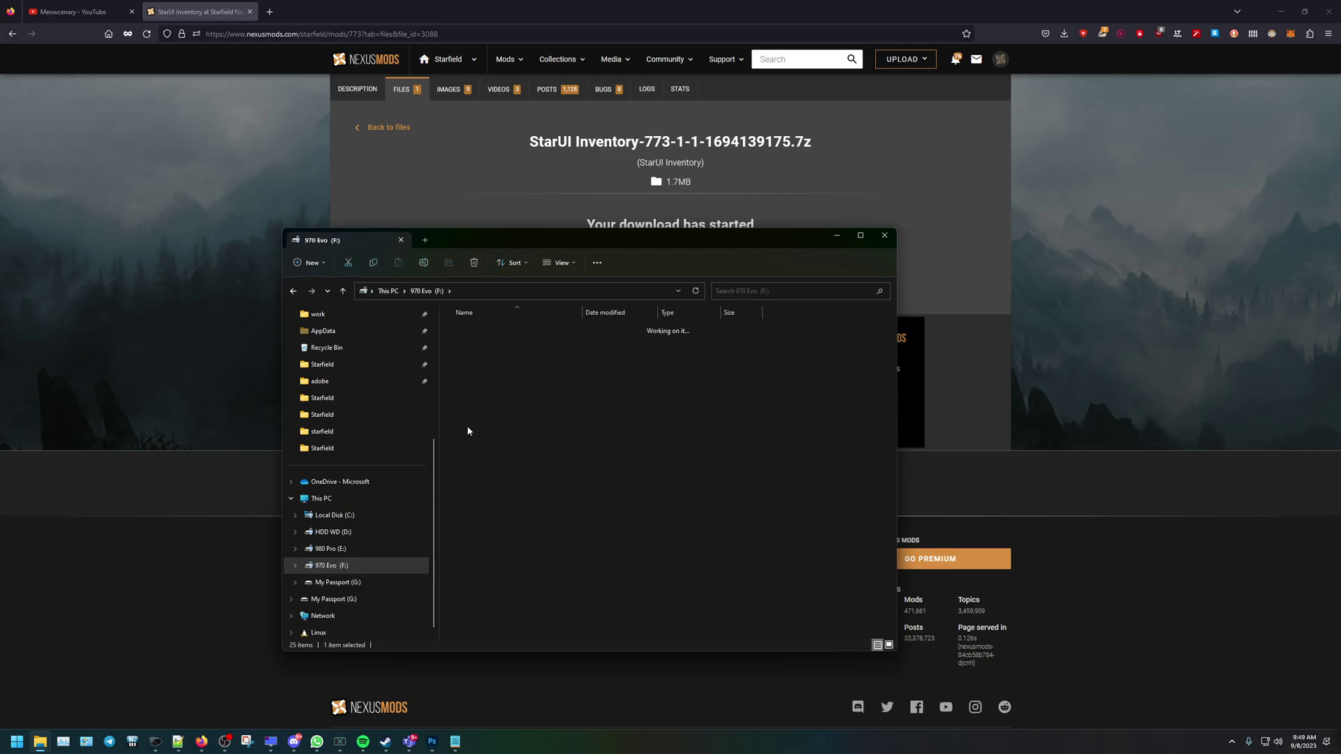
pyautogui.scroll(-4, 471, 398)
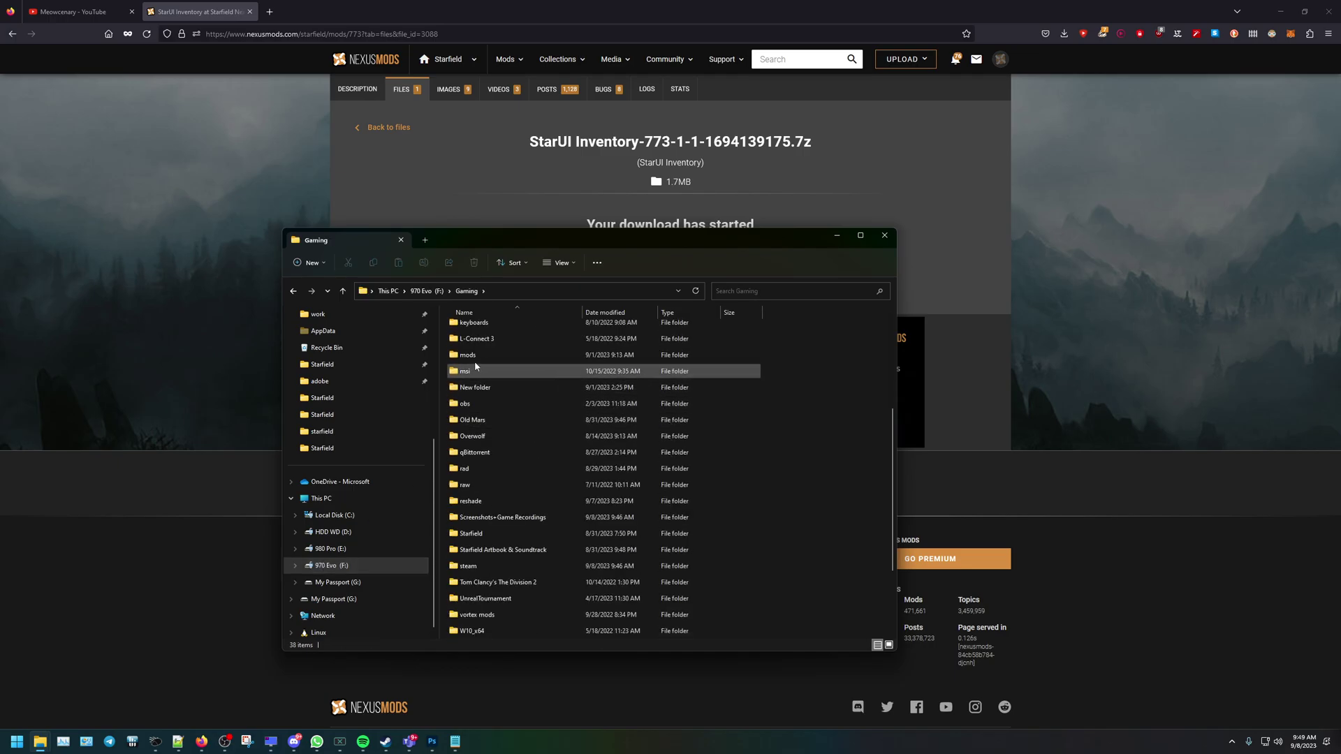
pyautogui.doubleClick(471, 358)
pyautogui.doubleClick(466, 347)
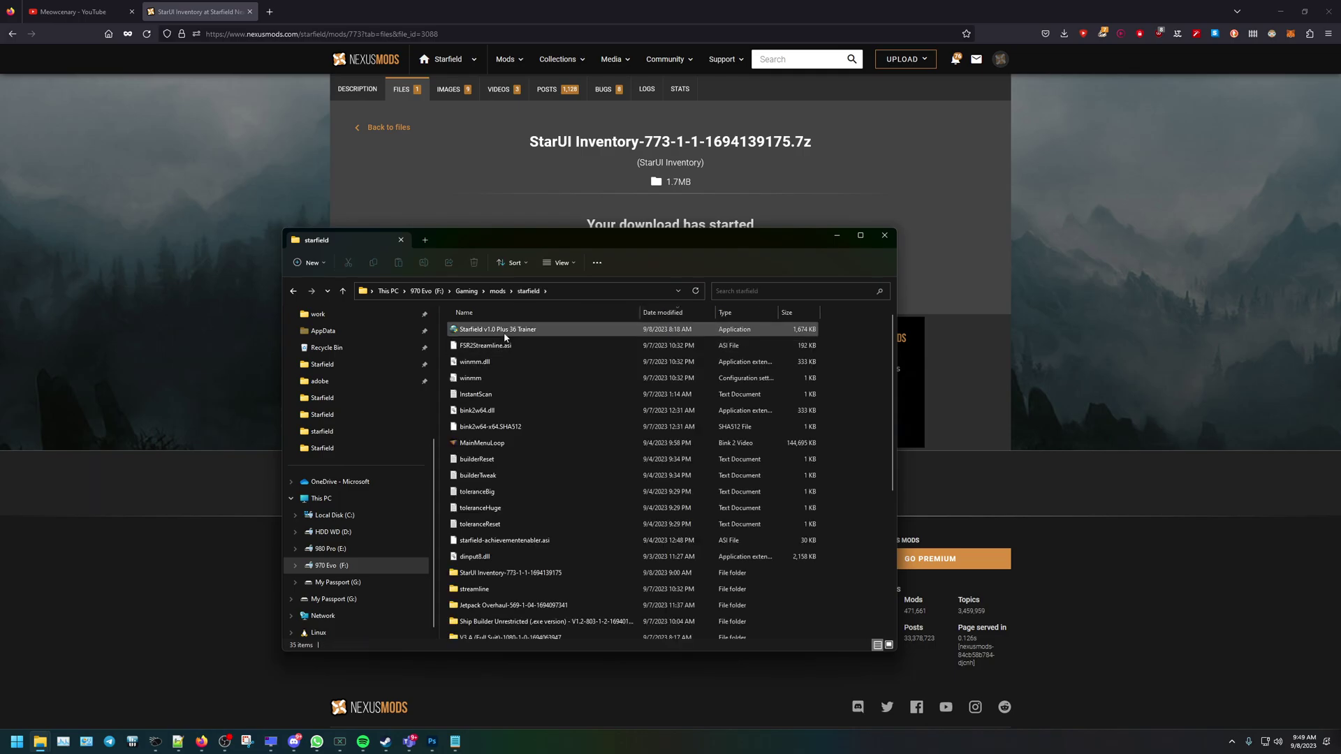
# Open the StarUI Inventory folder, select fomod, Interface and Optional, and bring the Data\Interface window into view
pyautogui.scroll(-1, 497, 447)
pyautogui.click(493, 534)
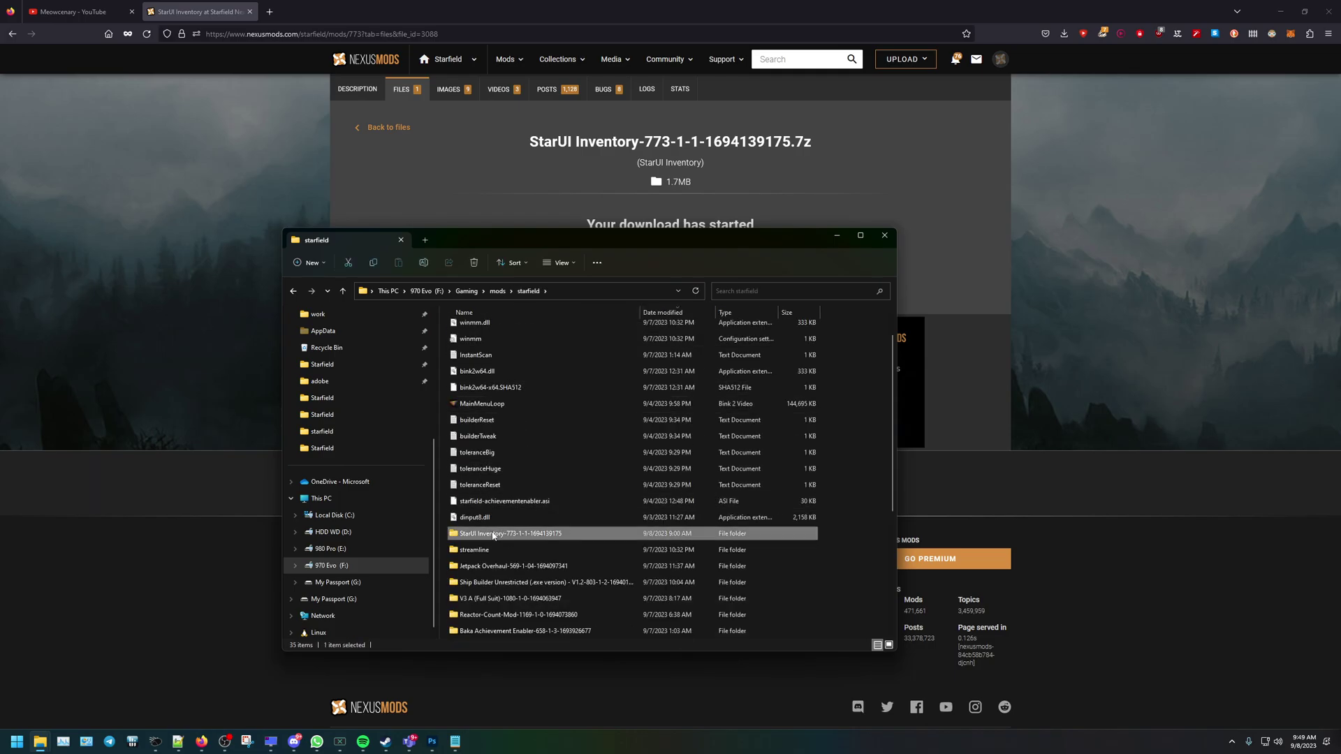
pyautogui.doubleClick(492, 535)
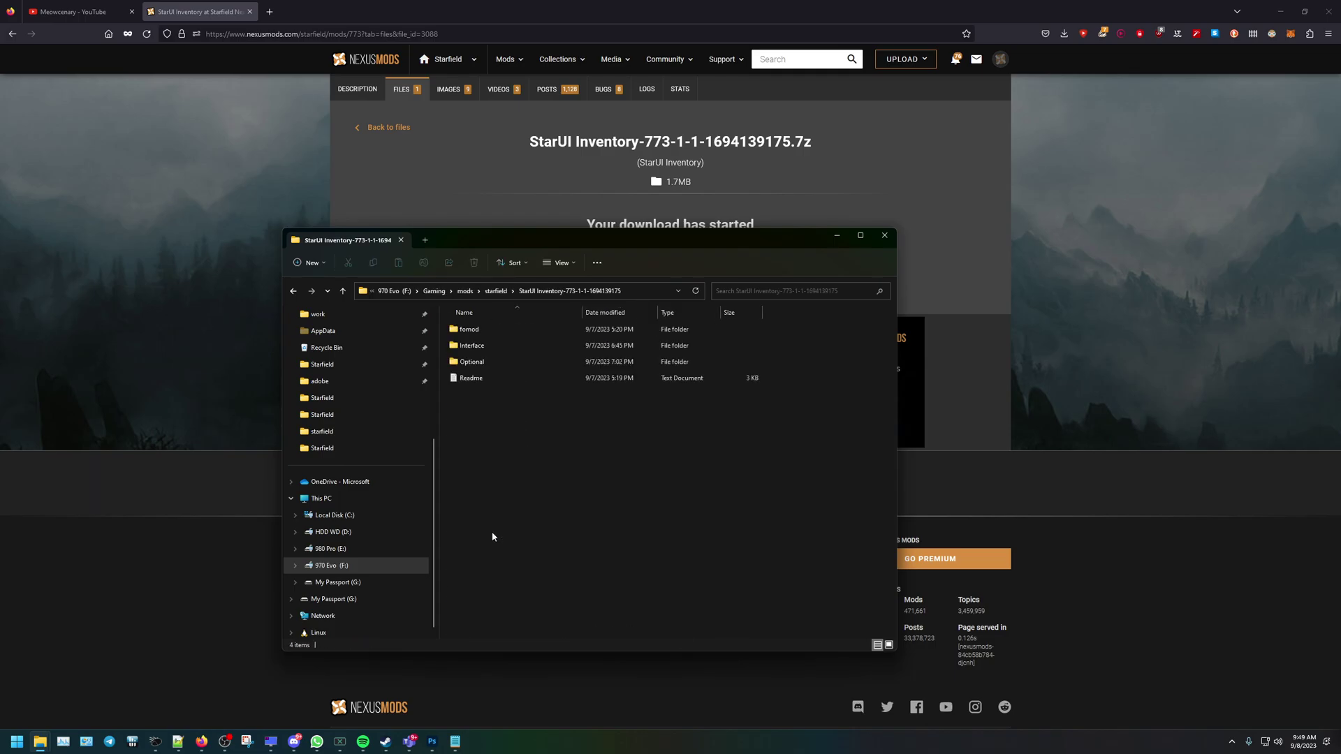
pyautogui.click(481, 363)
pyautogui.keyDown('shift'); pyautogui.click(485, 333); pyautogui.keyUp('shift')
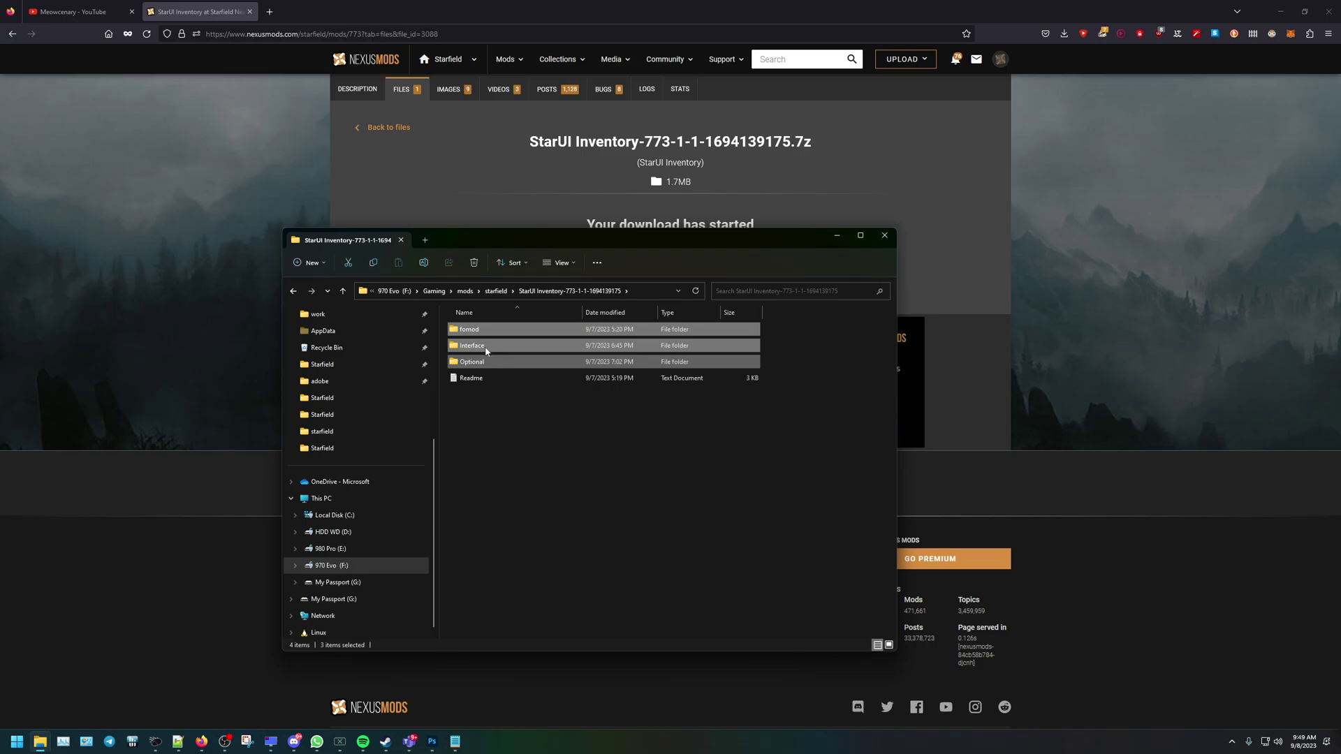
pyautogui.moveTo(528, 236); pyautogui.dragTo(0, 307)
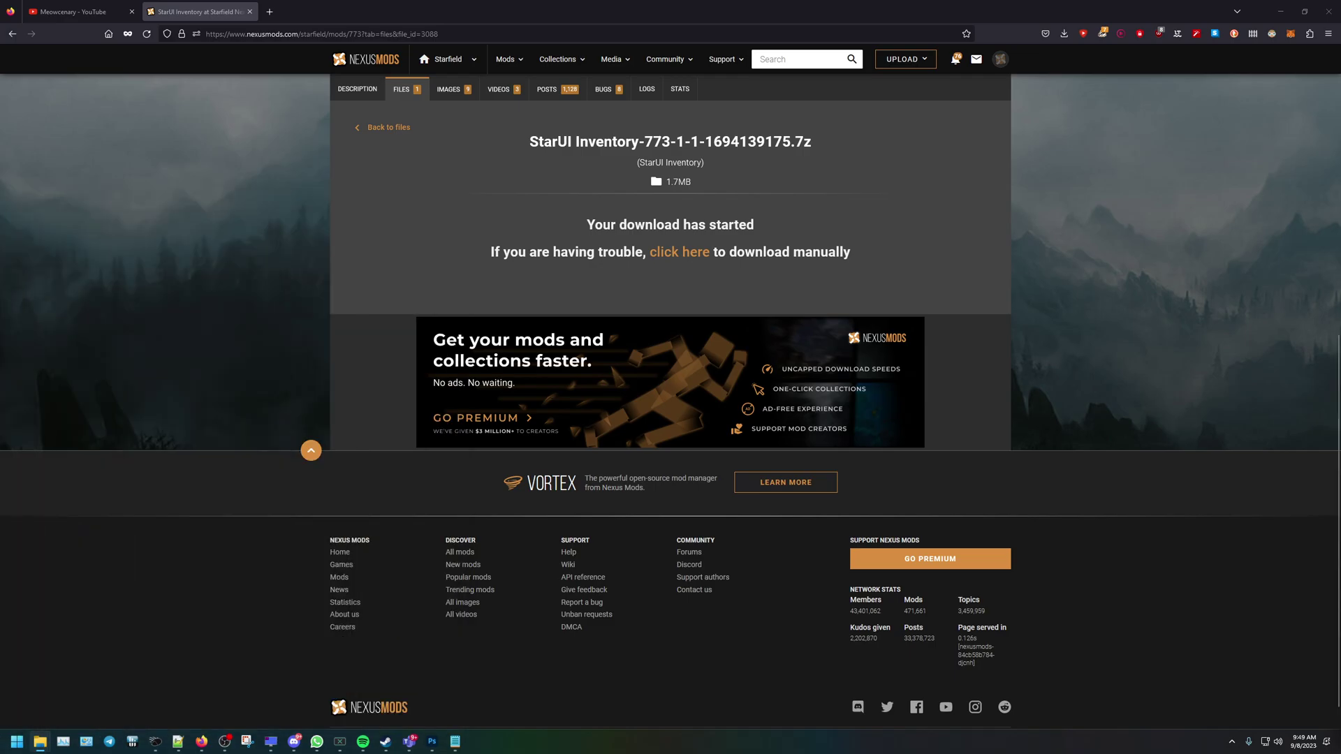
pyautogui.moveTo(1340, 217); pyautogui.dragTo(682, 301)
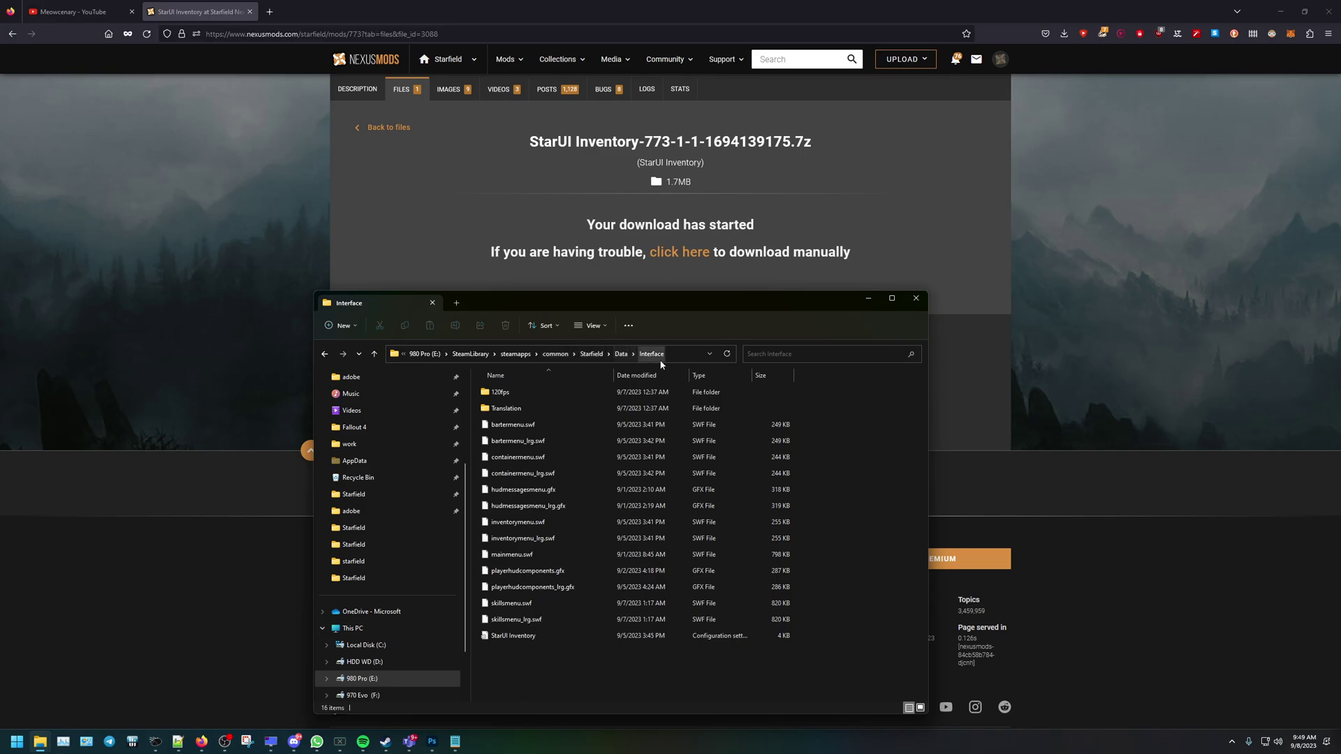
pyautogui.rightClick(849, 435)
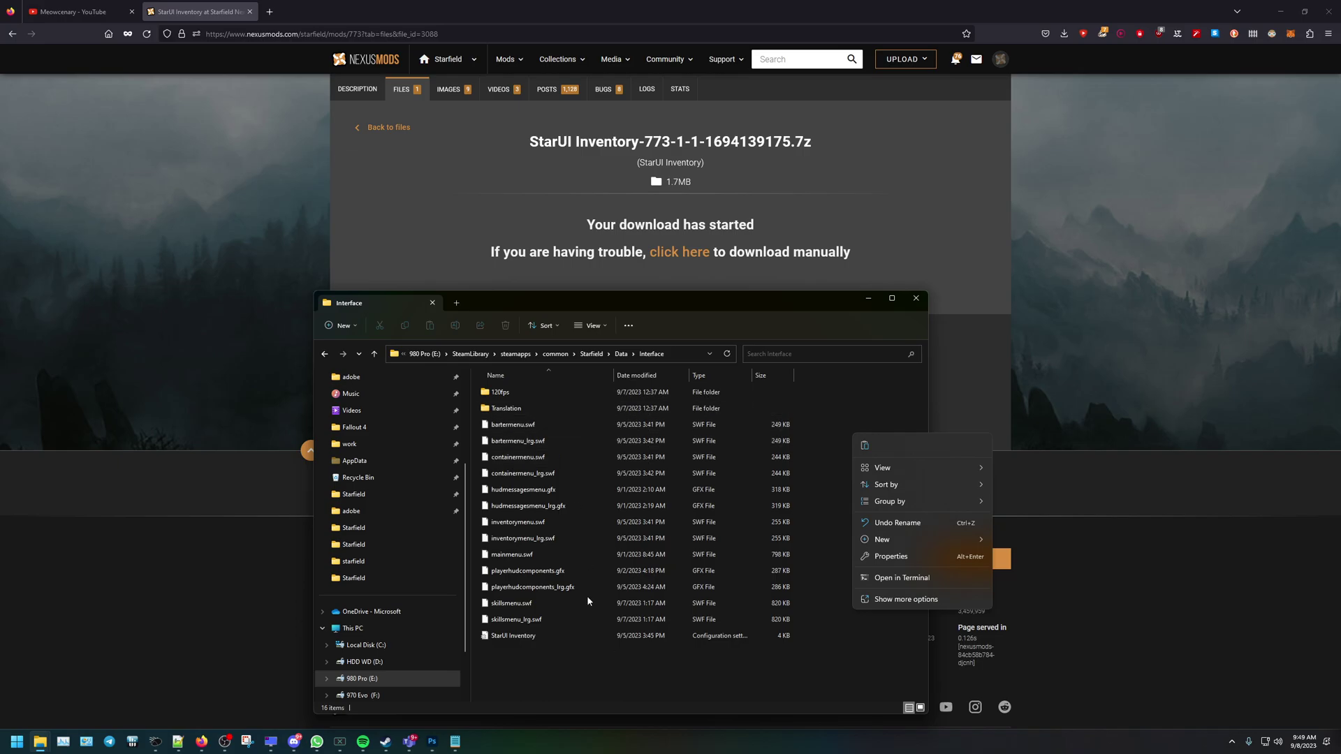
pyautogui.click(510, 648)
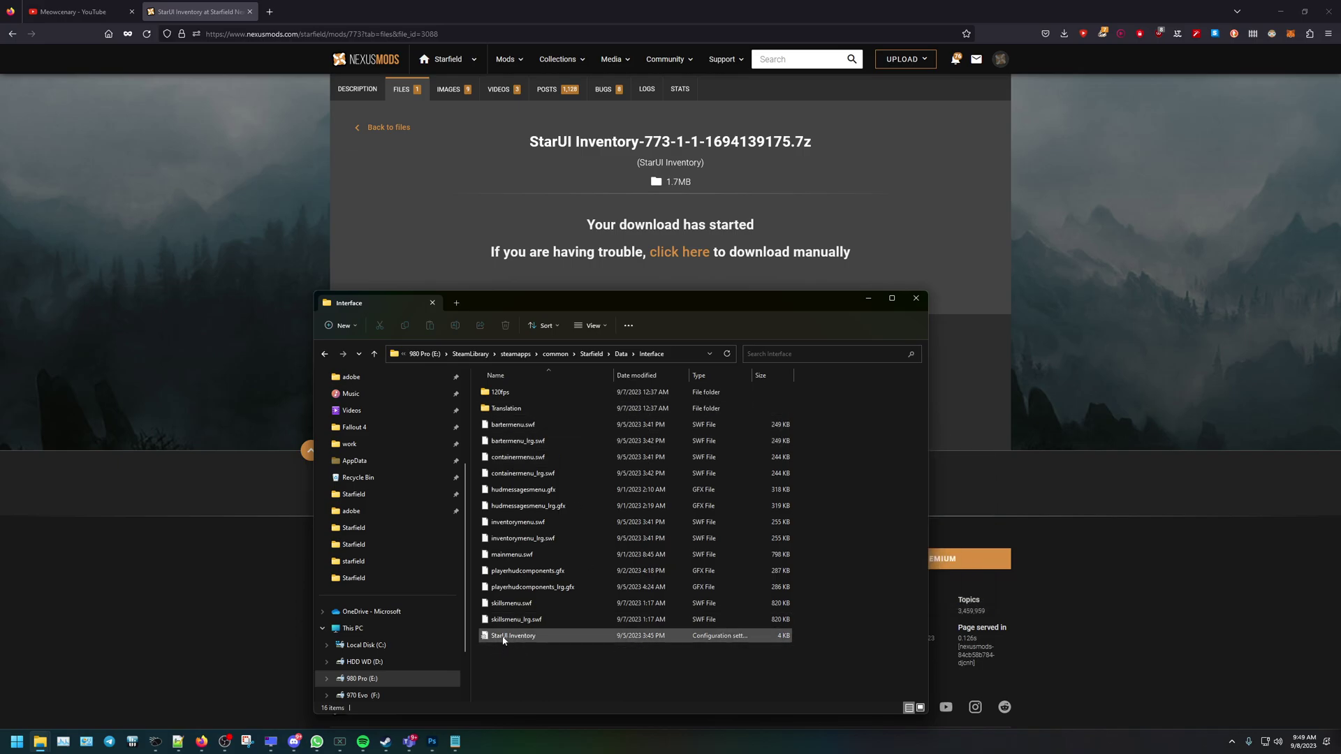
pyautogui.moveTo(539, 304); pyautogui.dragTo(801, 312)
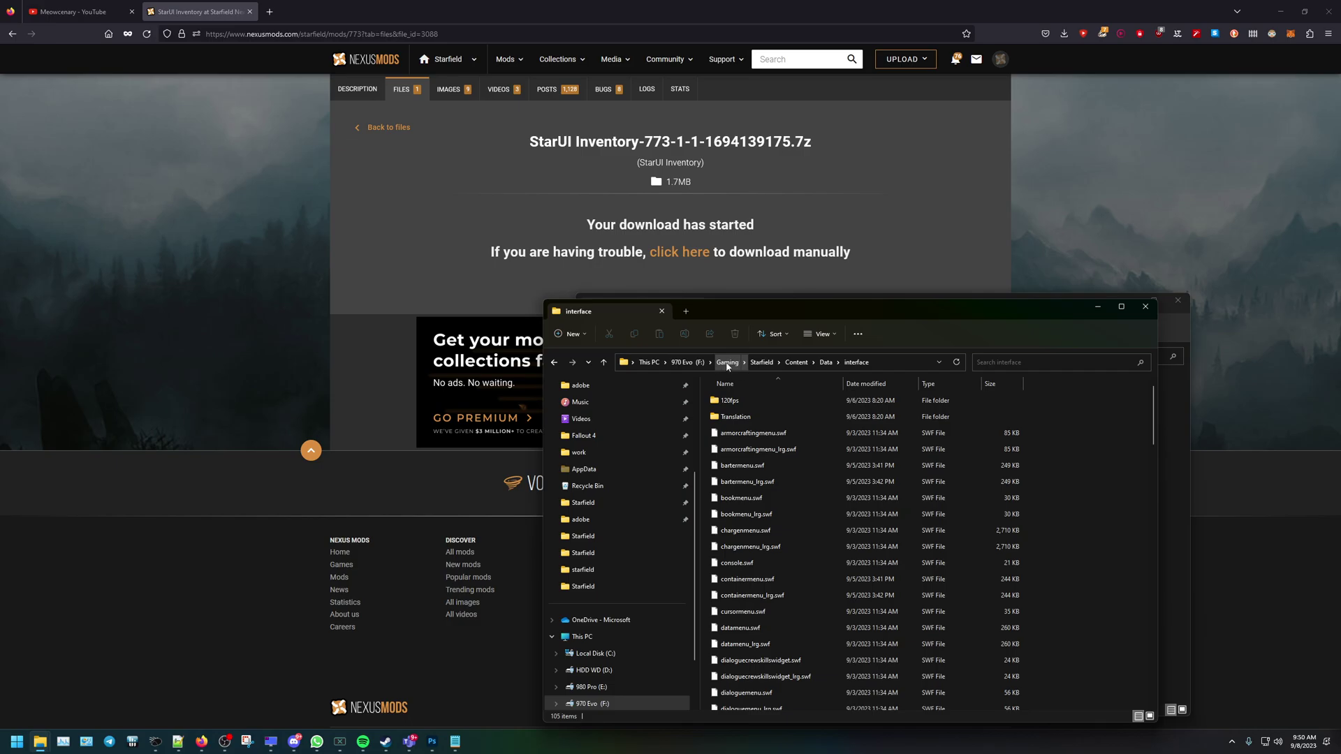
pyautogui.click(825, 365)
pyautogui.rightClick(823, 367)
pyautogui.doubleClick(750, 403)
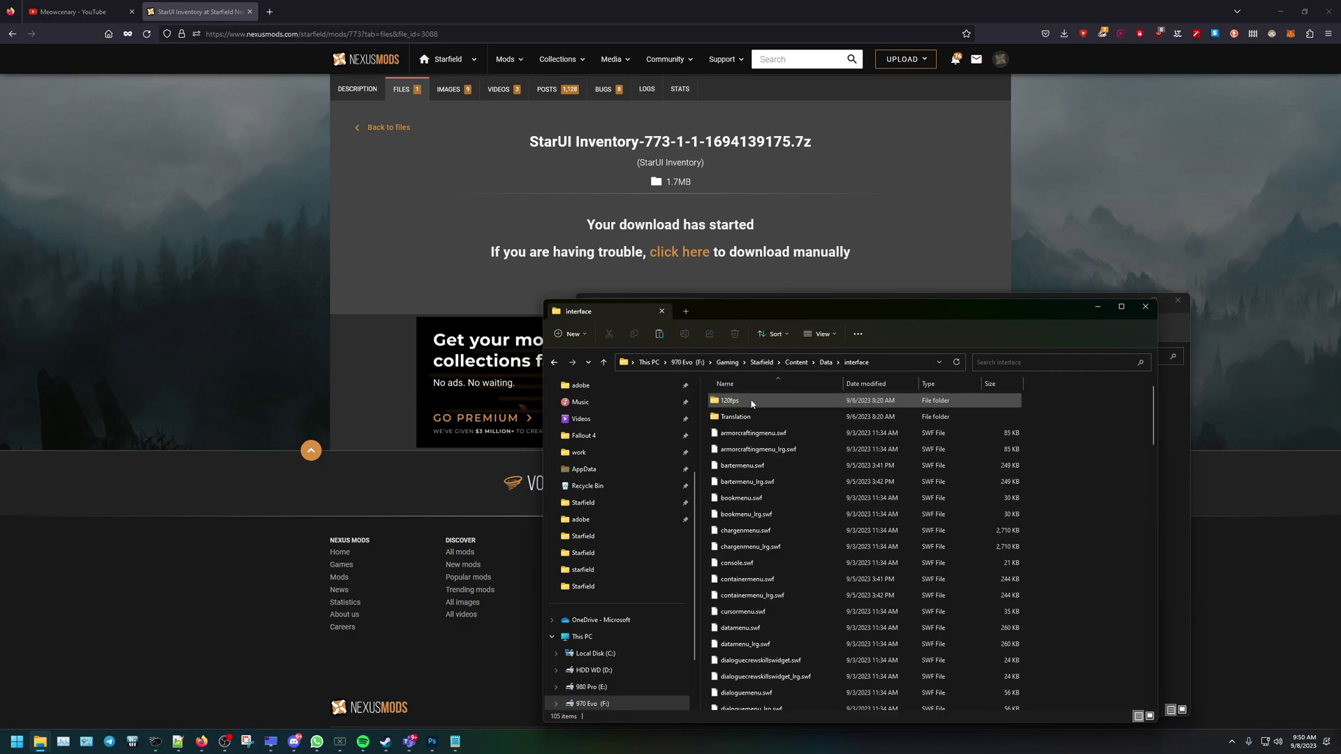
pyautogui.scroll(-10, 761, 482)
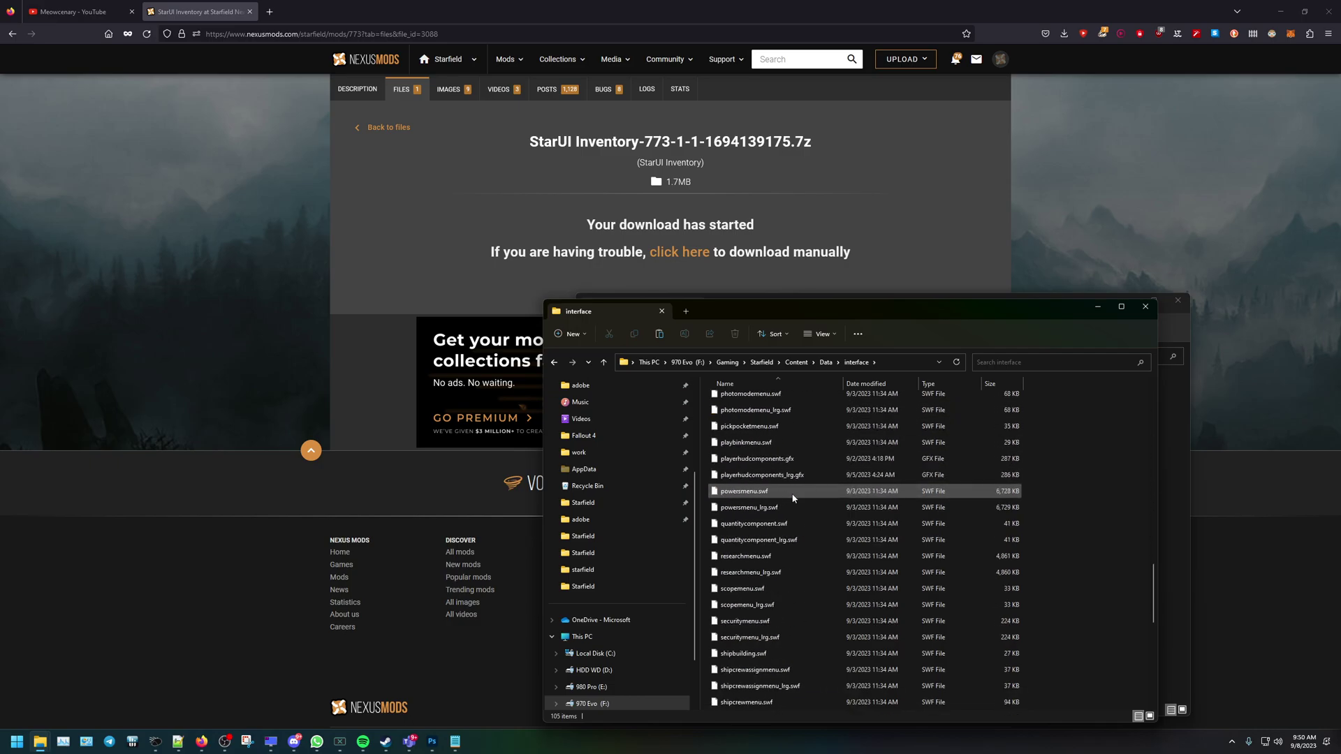
pyautogui.scroll(-8, 791, 498)
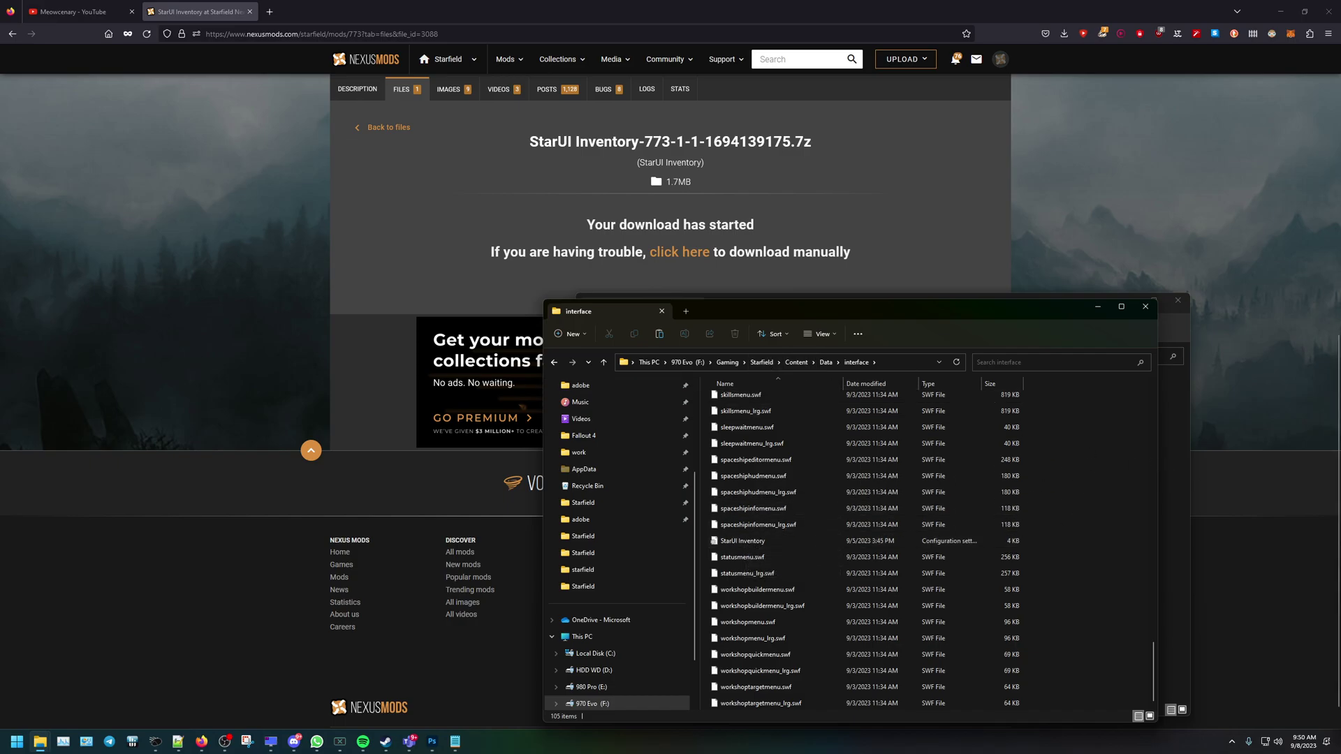
pyautogui.moveTo(0, 311); pyautogui.dragTo(349, 312)
pyautogui.click(244, 438)
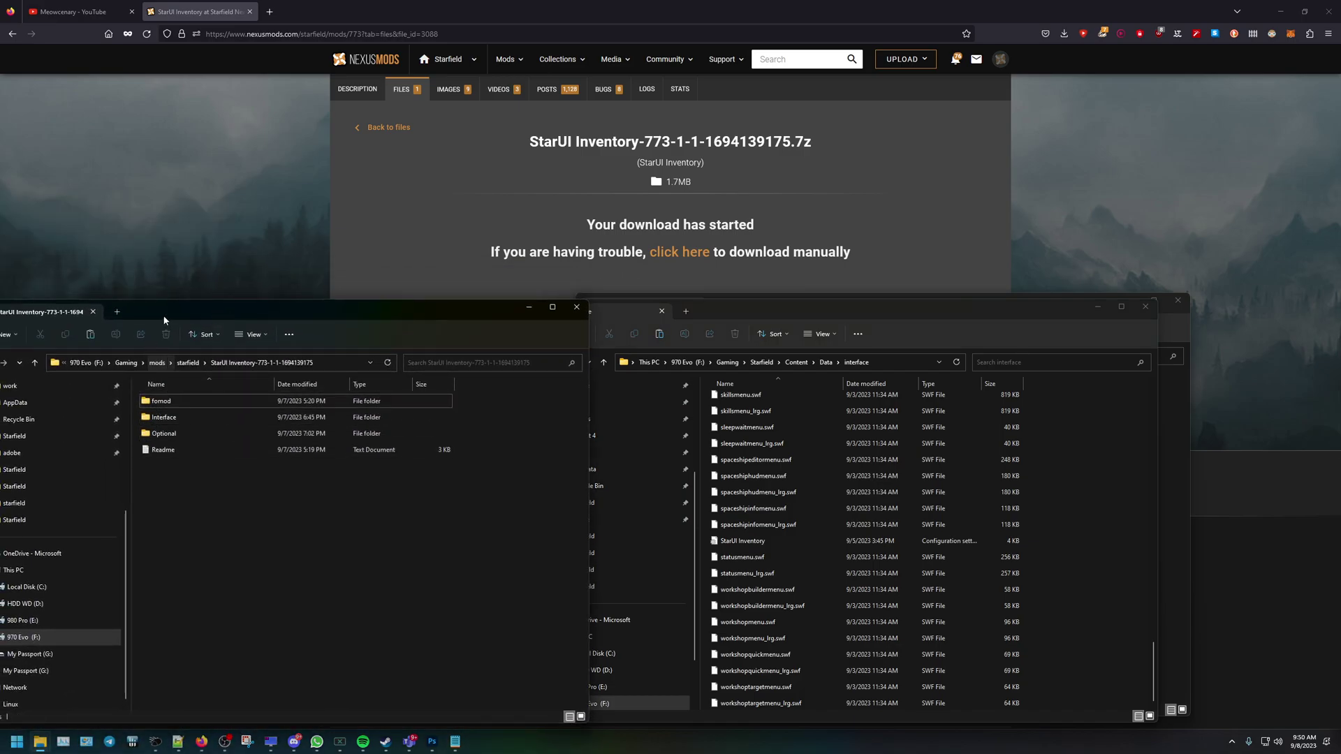
pyautogui.moveTo(164, 319); pyautogui.dragTo(186, 319)
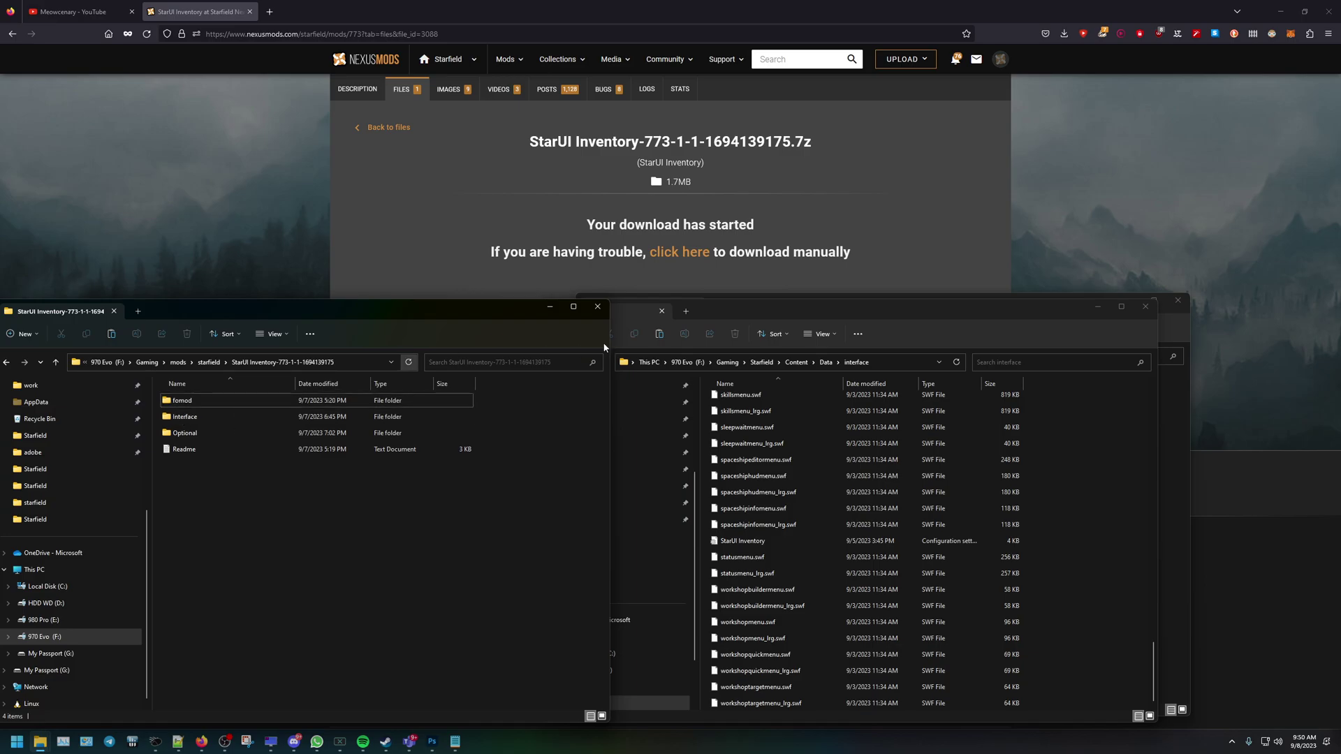
pyautogui.moveTo(582, 314); pyautogui.dragTo(427, 312)
pyautogui.click(1078, 479)
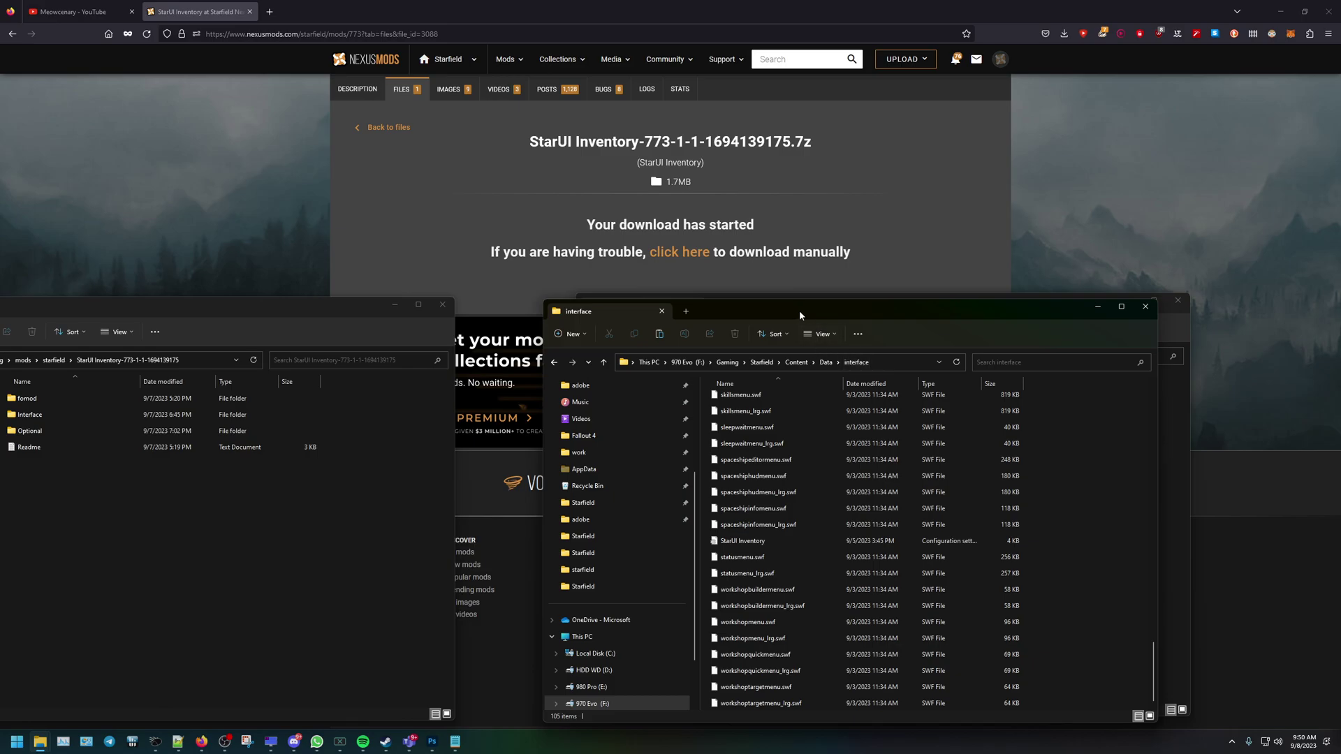
pyautogui.moveTo(800, 317); pyautogui.dragTo(825, 336)
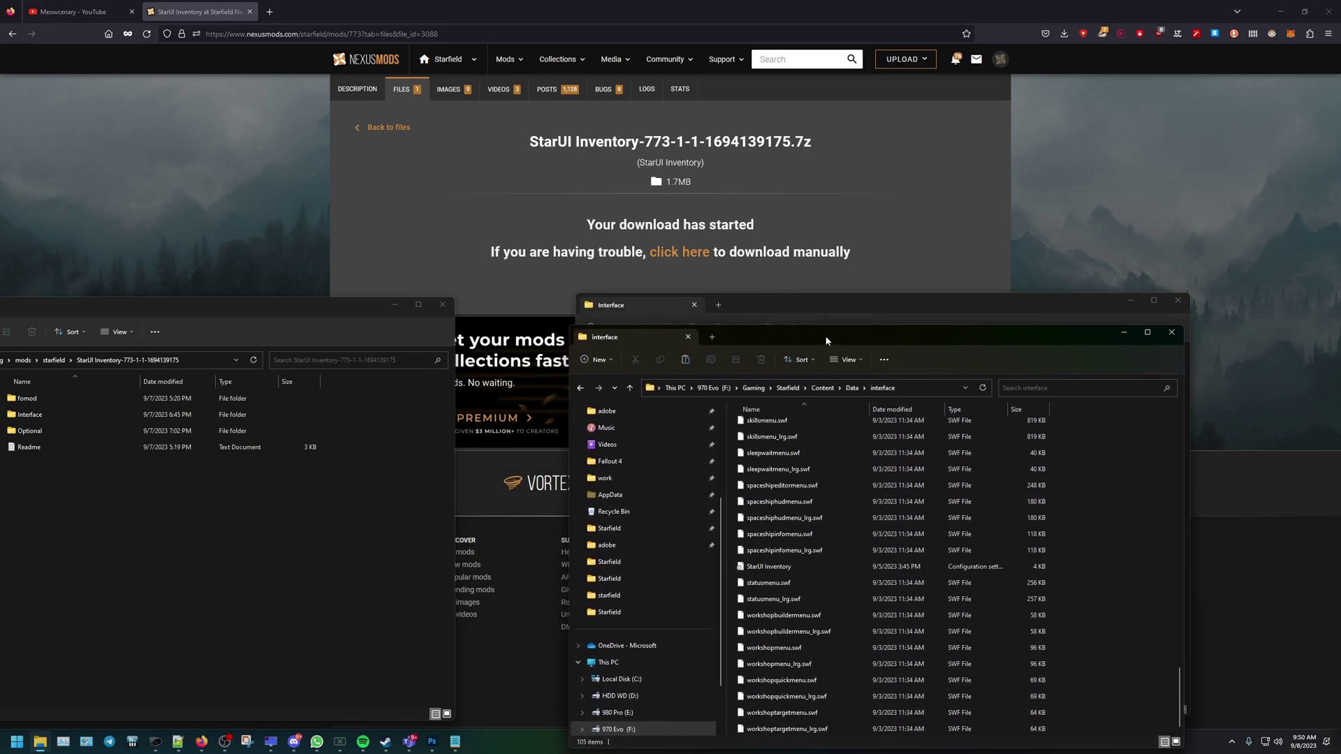
pyautogui.click(1123, 333)
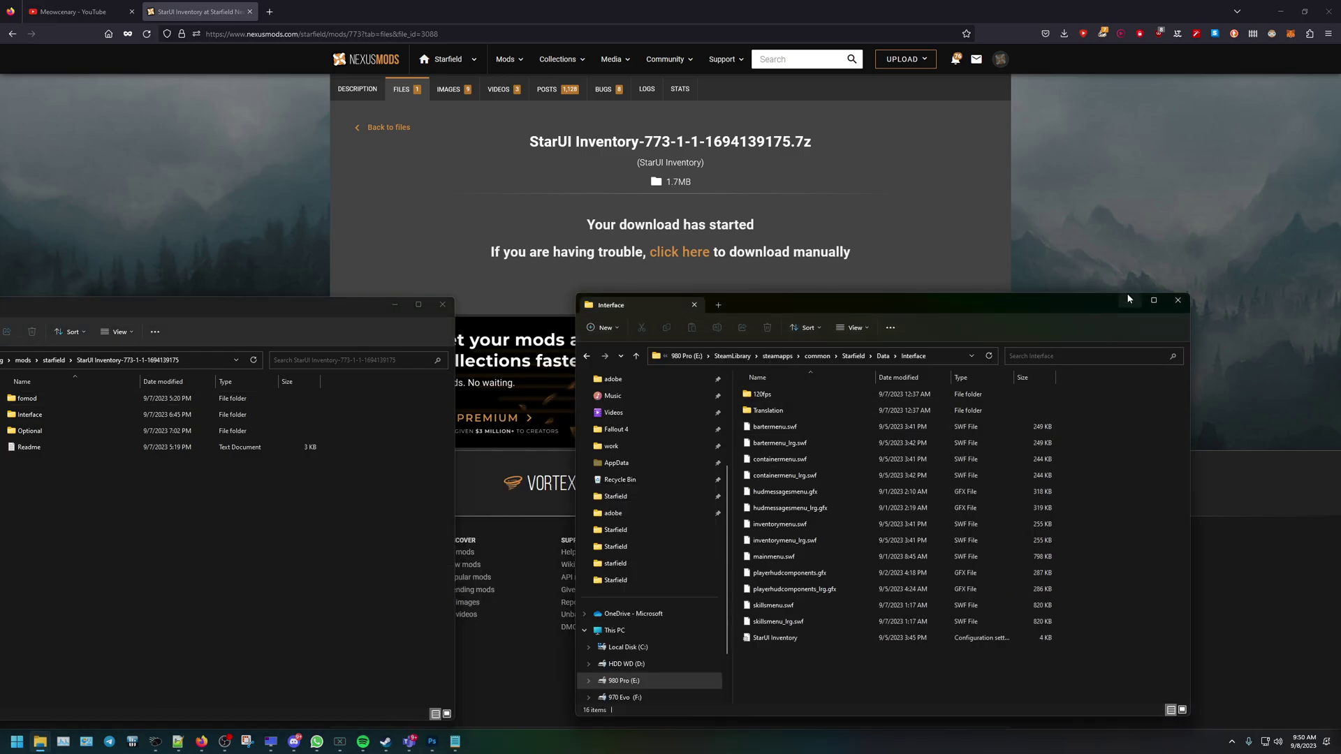
pyautogui.click(1129, 301)
pyautogui.click(394, 305)
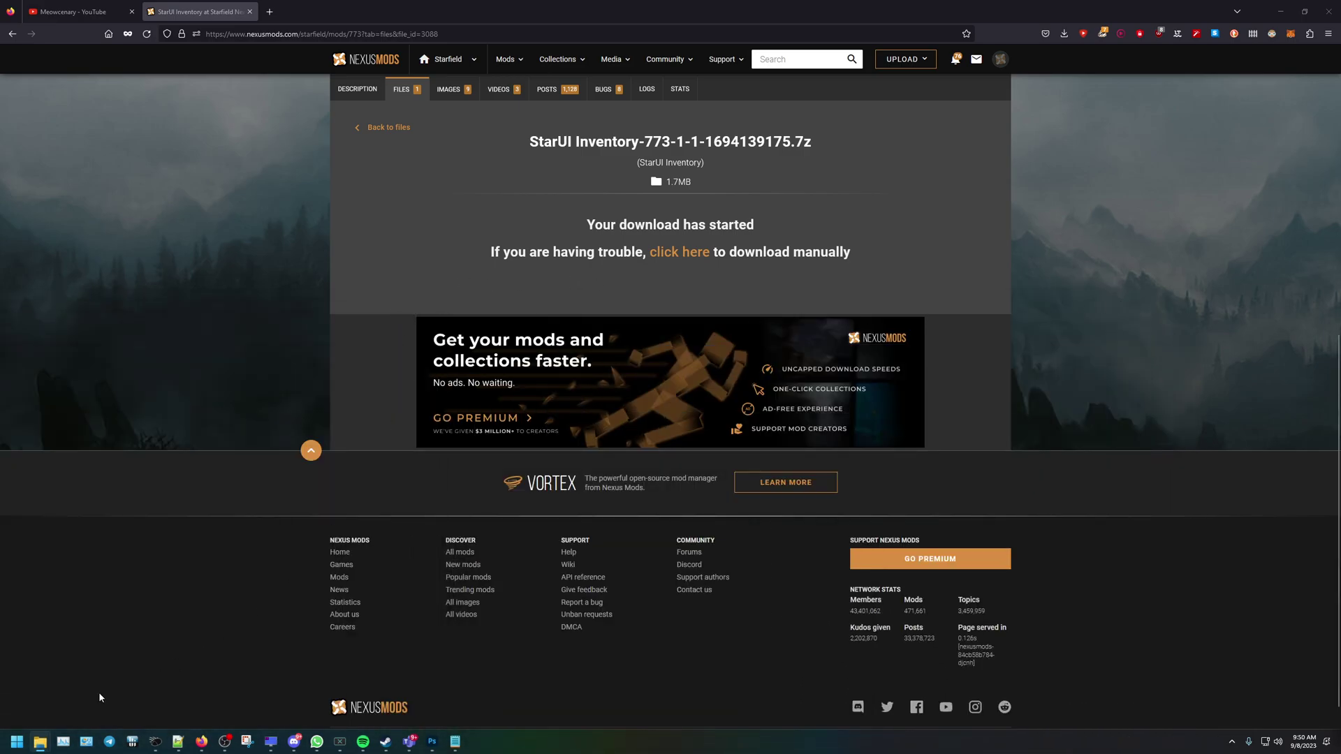
pyautogui.moveTo(40, 742)
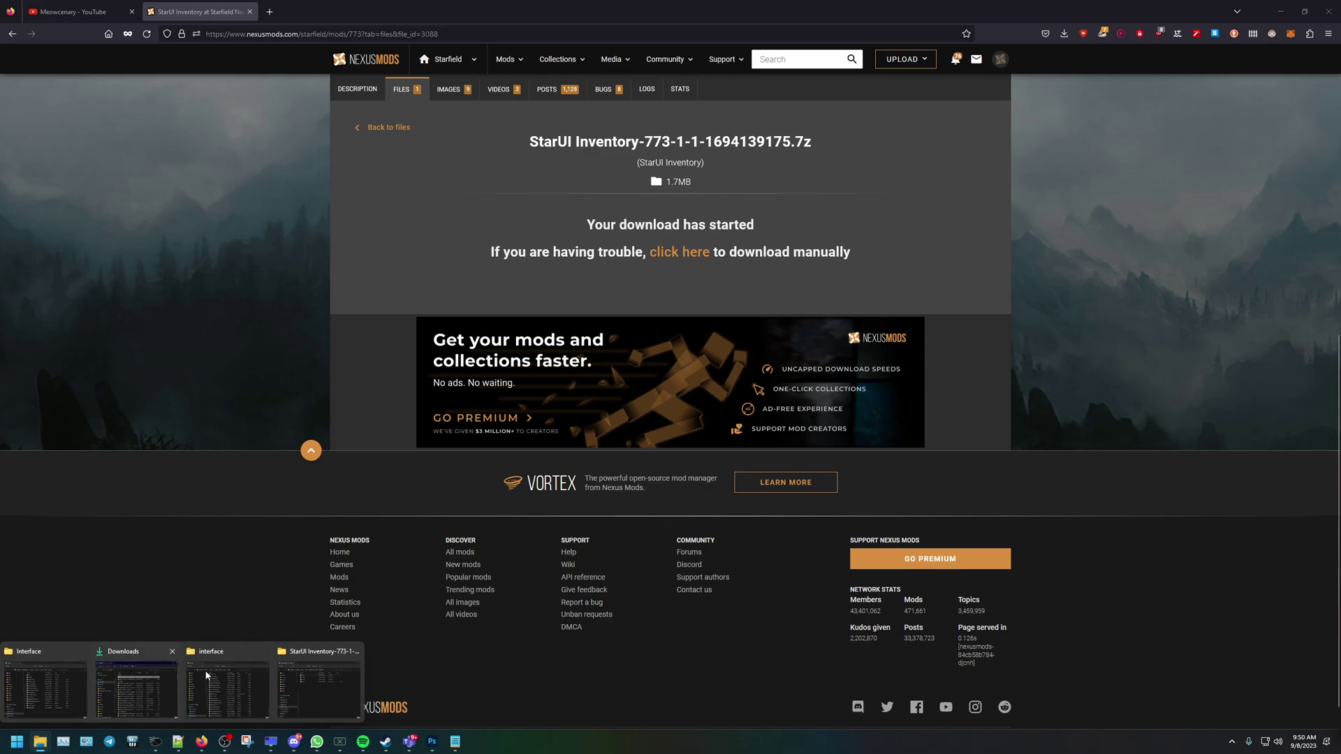
pyautogui.click(44, 687)
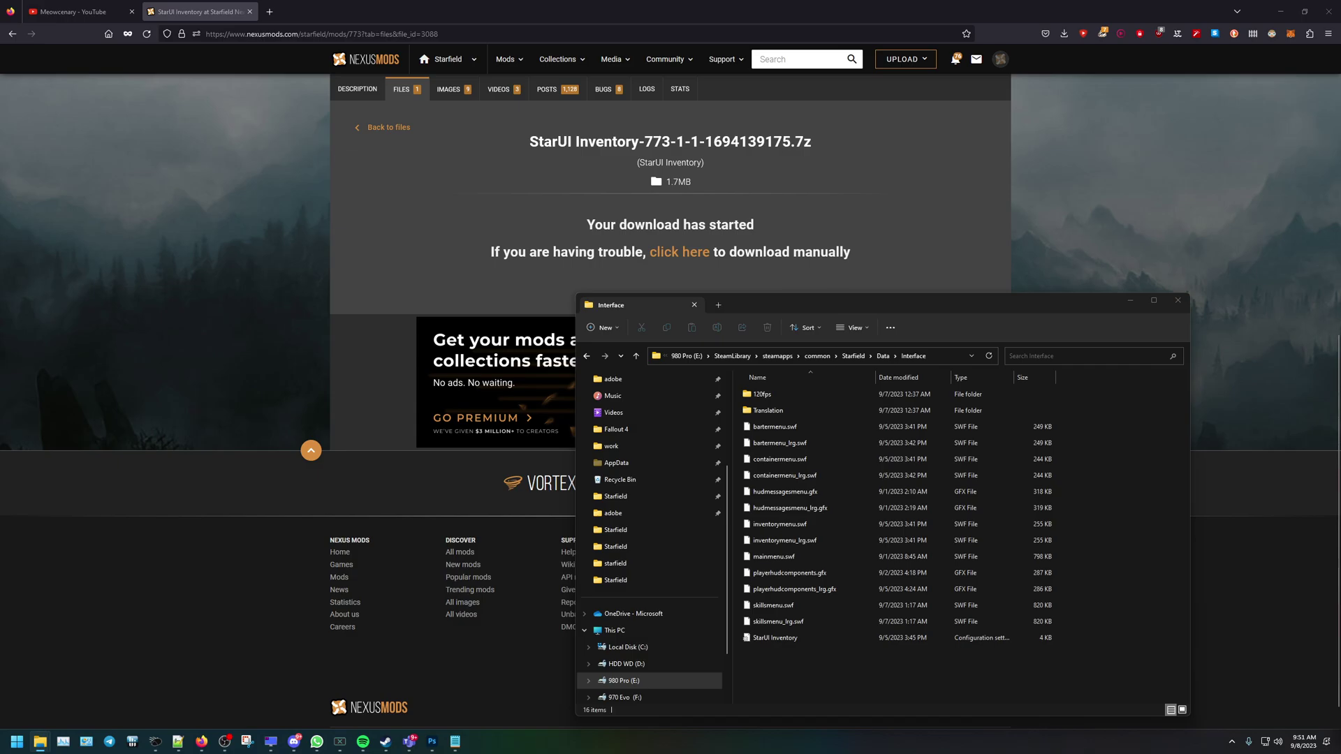
# In a new Explorer window, go to Documents\My Games\Starfield, showing StarfieldCustom.ini and StarfieldPrefs
pyautogui.press('super+e')
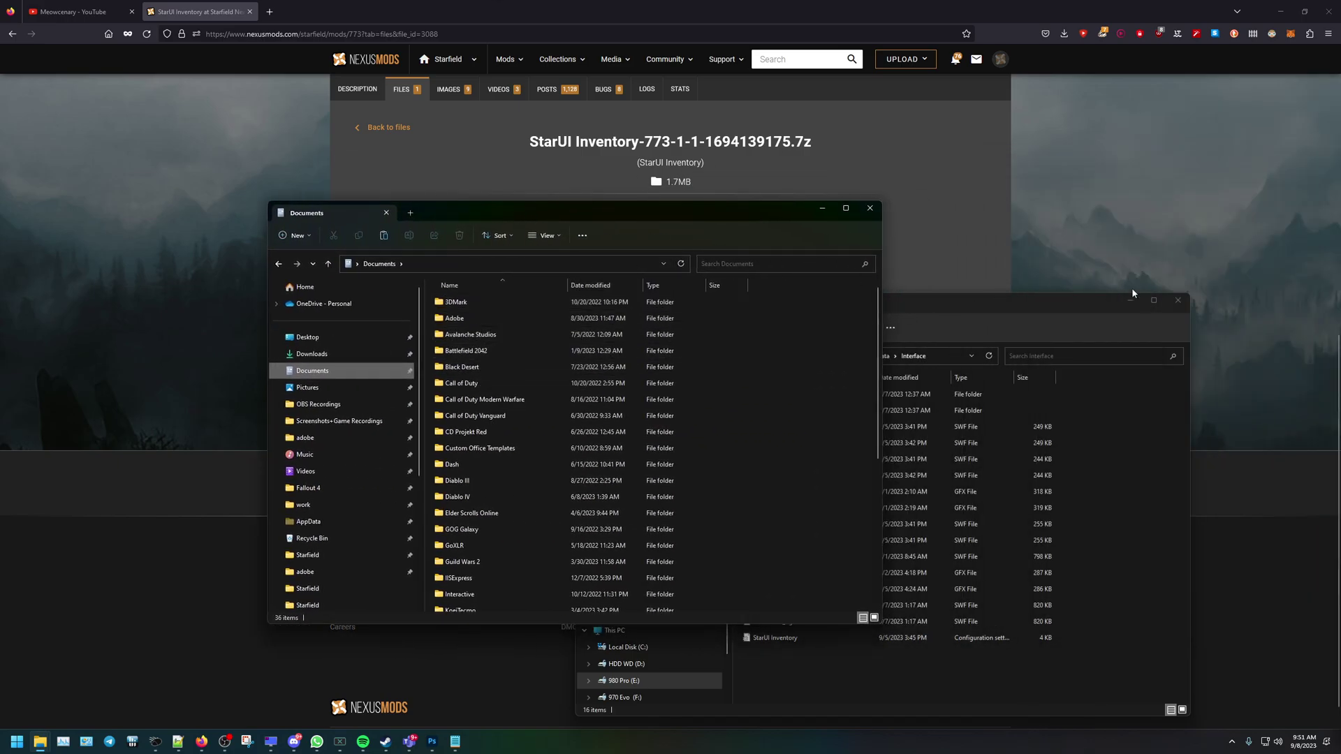
pyautogui.click(1178, 299)
pyautogui.scroll(-5, 483, 370)
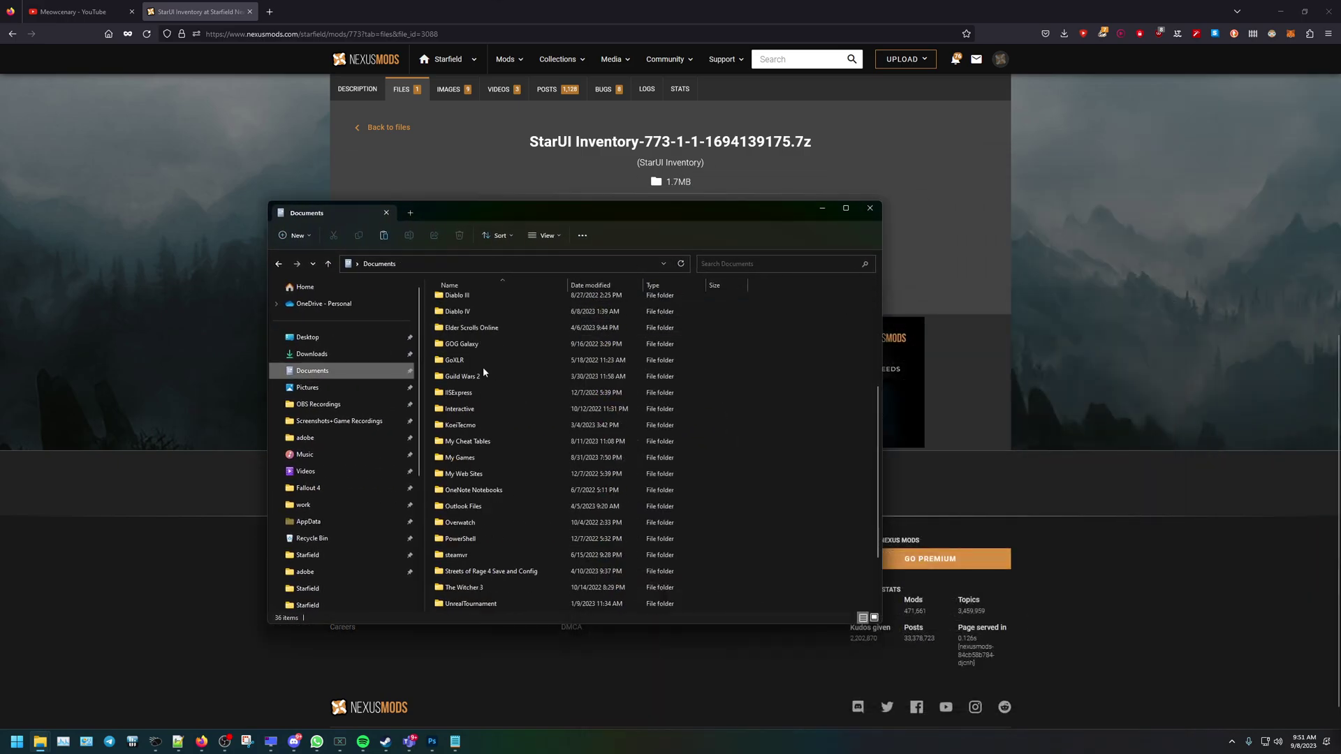
pyautogui.scroll(-1, 483, 370)
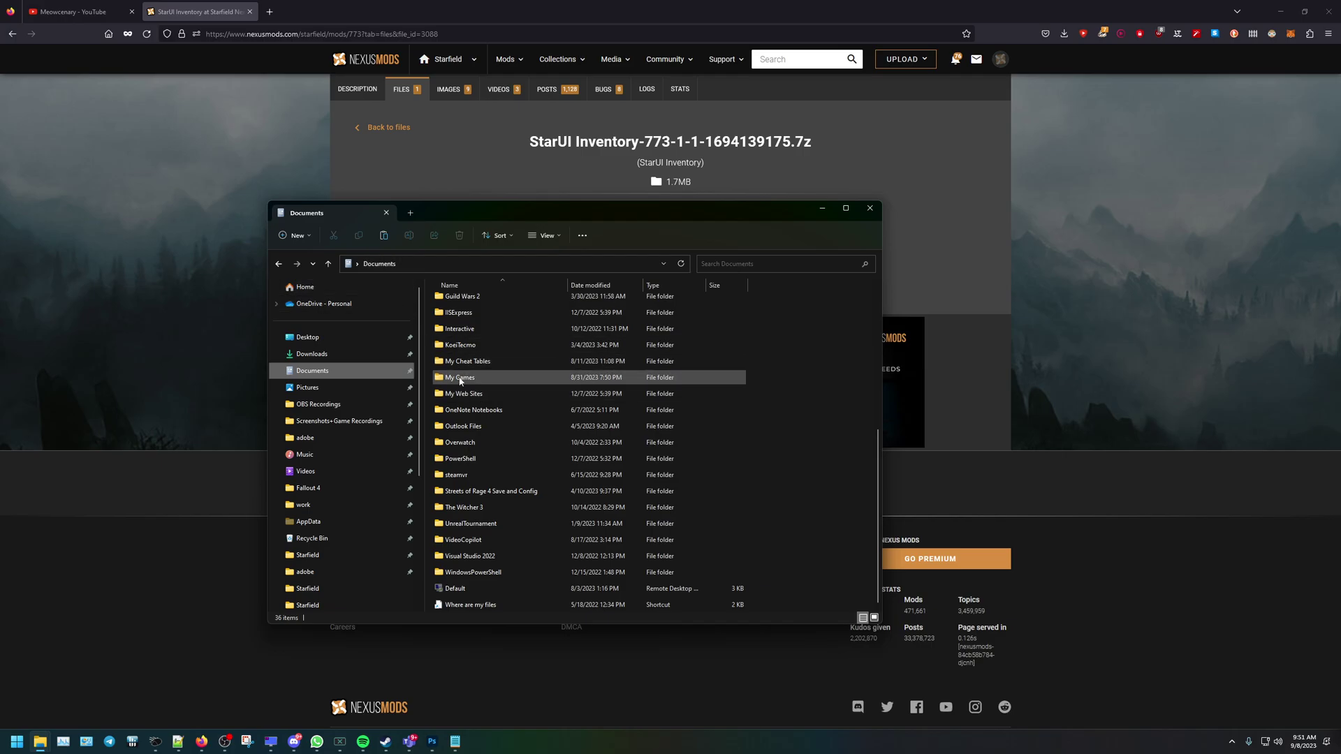
pyautogui.click(463, 381)
pyautogui.doubleClick(463, 382)
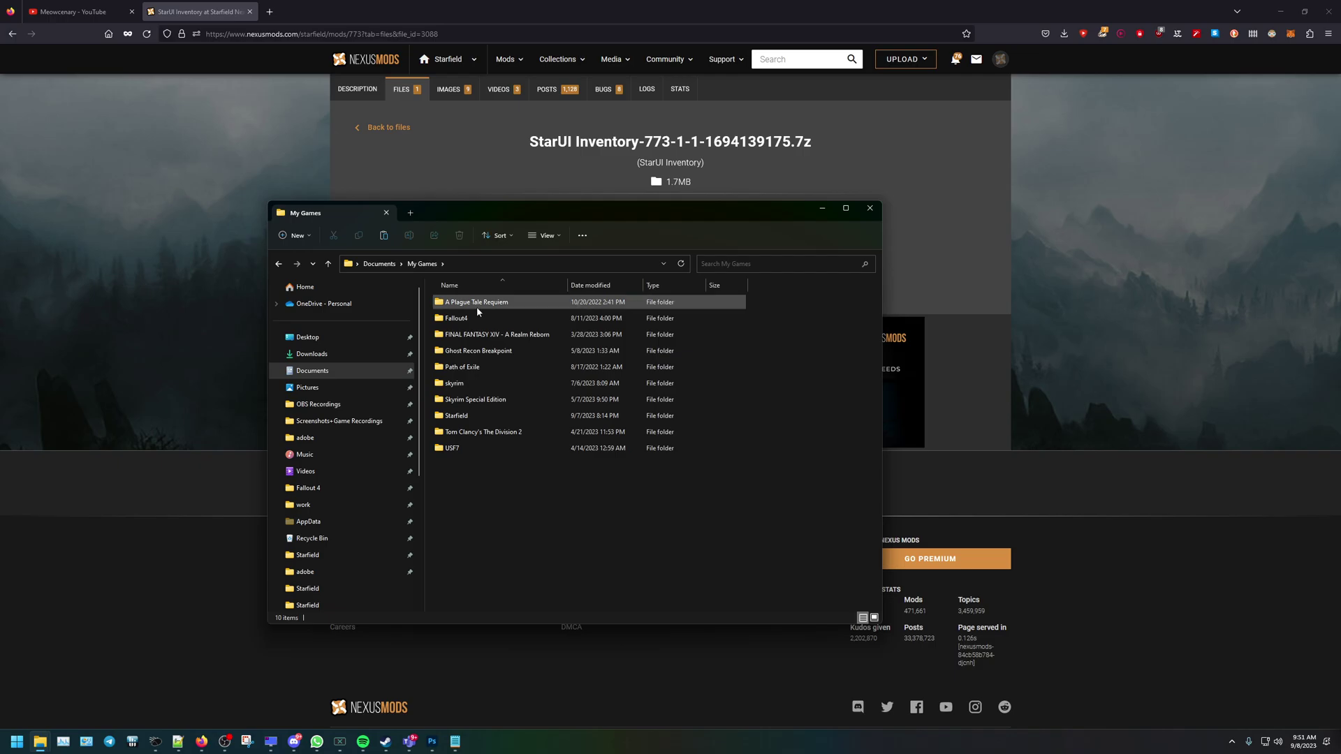
pyautogui.doubleClick(466, 417)
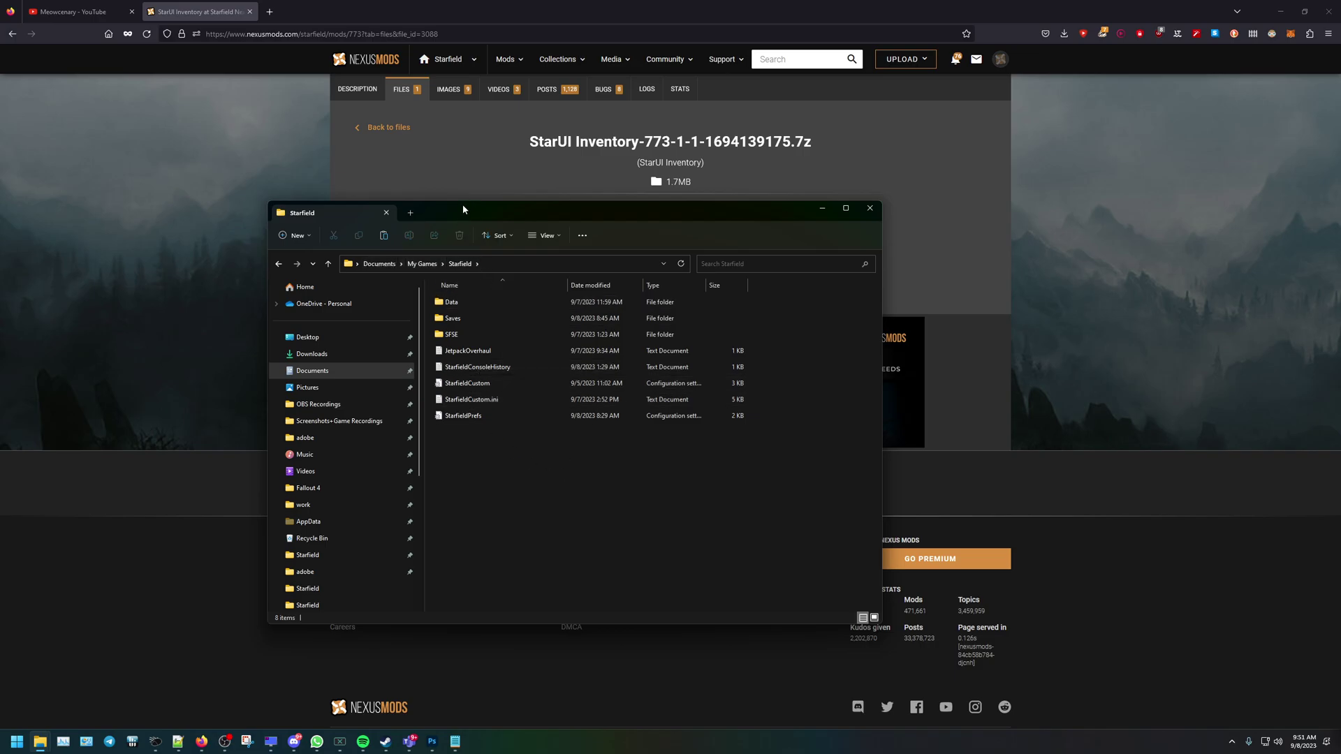
# Open StarfieldCustom.ini in Notepad
pyautogui.moveTo(453, 203); pyautogui.dragTo(459, 206)
pyautogui.click(485, 404)
pyautogui.rightClick(486, 404)
pyautogui.click(531, 438)
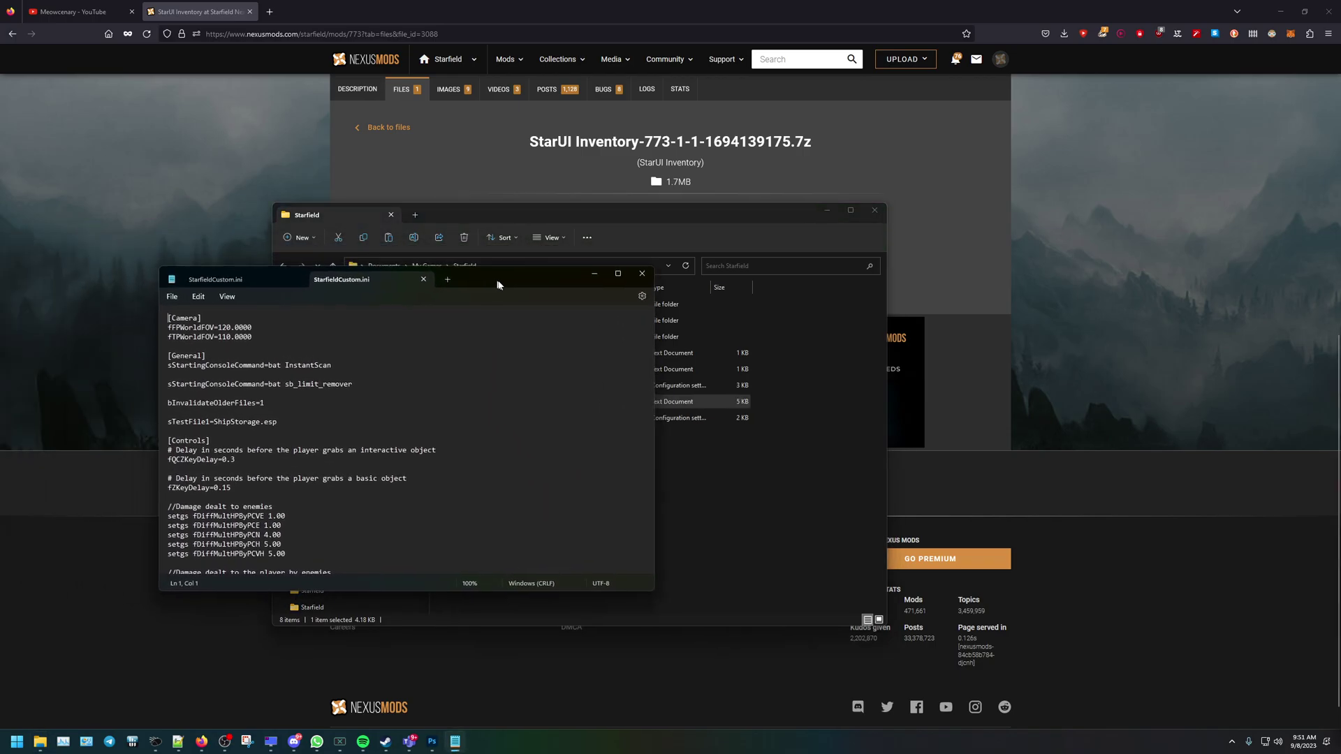
pyautogui.scroll(-8, 256, 396)
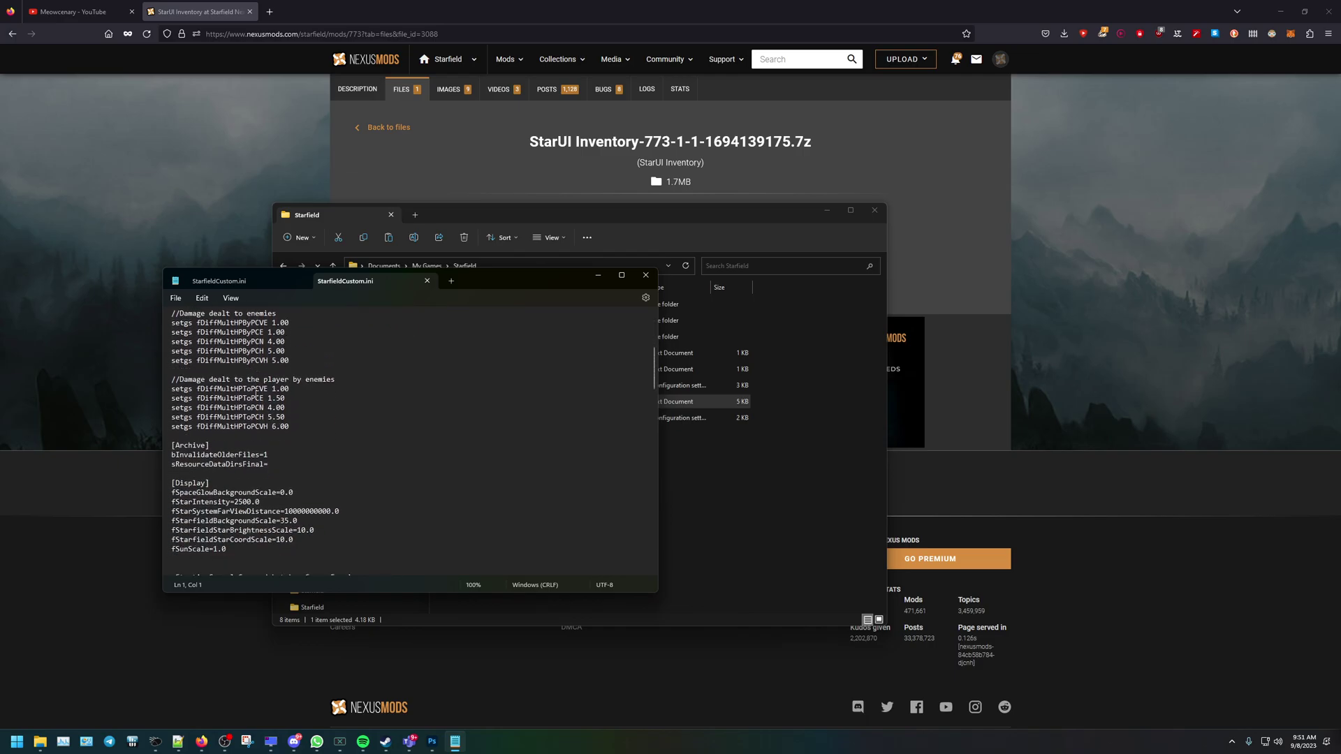
# Check the [Archive] section shows bInvalidateOlderFiles=1 and an empty sResourceDataDirsFinal= line
pyautogui.moveTo(284, 425); pyautogui.dragTo(160, 411)
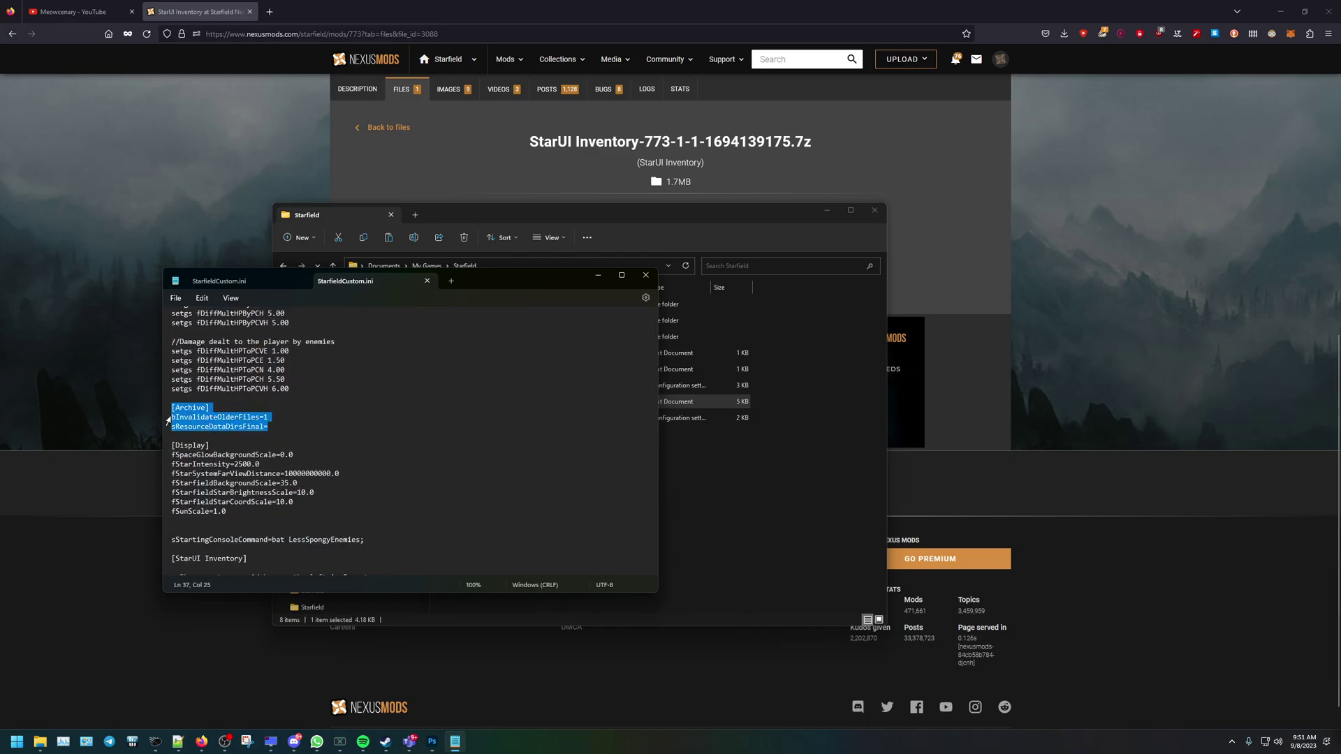
pyautogui.click(236, 418)
pyautogui.moveTo(169, 407); pyautogui.dragTo(168, 424)
pyautogui.click(178, 418)
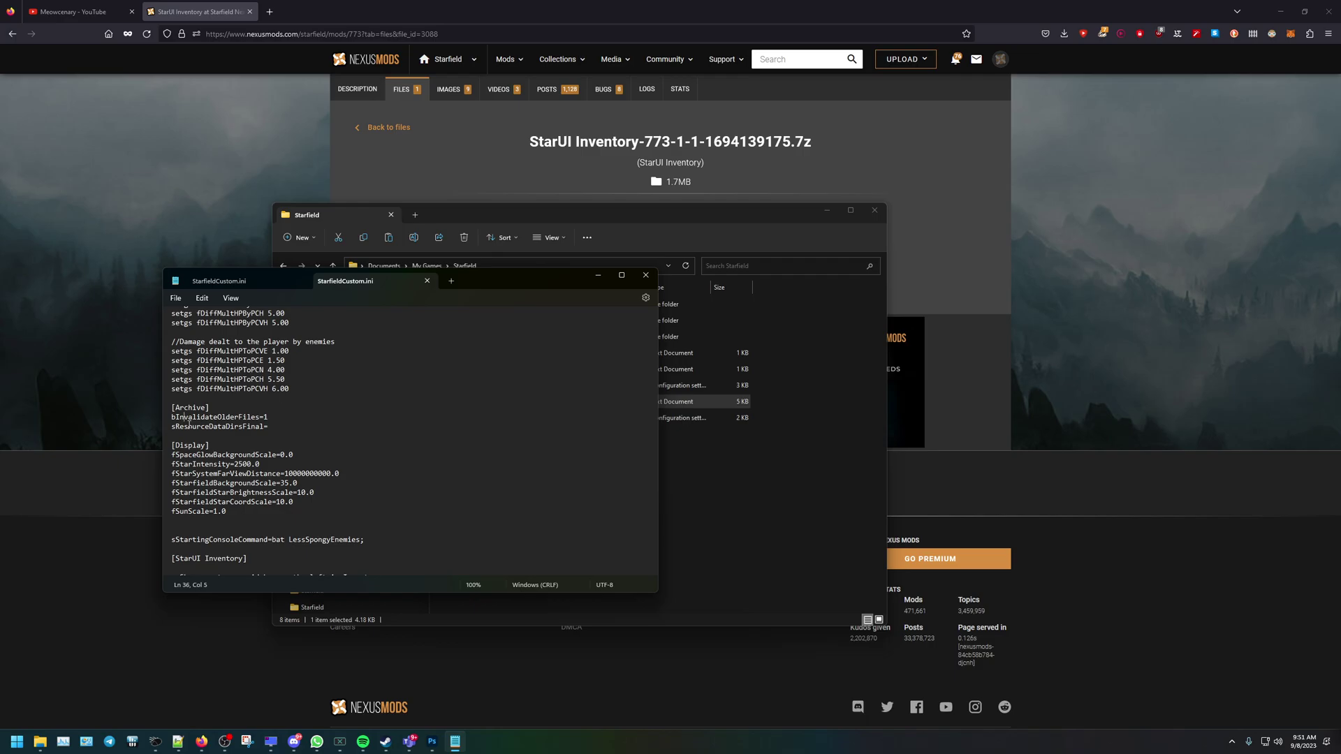
pyautogui.moveTo(178, 428)
pyautogui.mouseDown()
pyautogui.moveTo(222, 427)
pyautogui.moveTo(168, 409)
pyautogui.mouseUp()
pyautogui.click(239, 426)
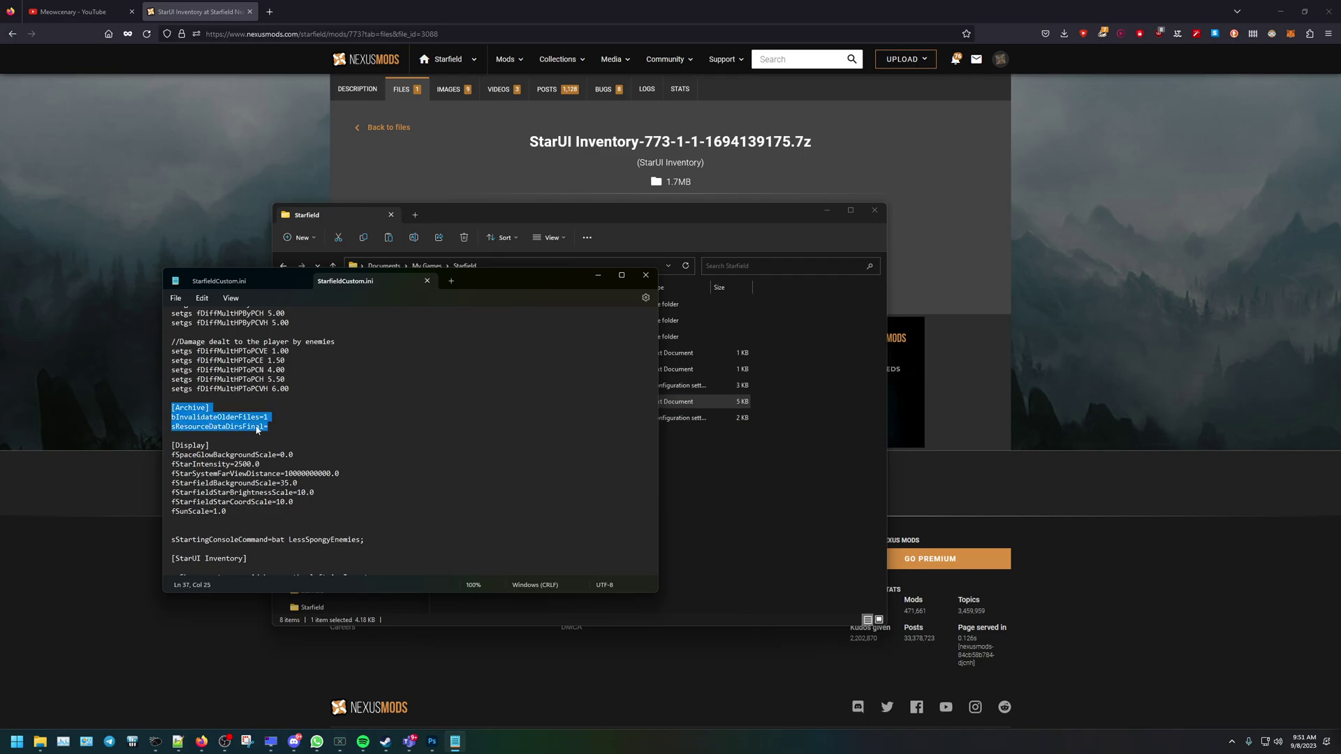
pyautogui.click(210, 420)
pyautogui.moveTo(285, 426); pyautogui.dragTo(171, 408)
pyautogui.click(176, 407)
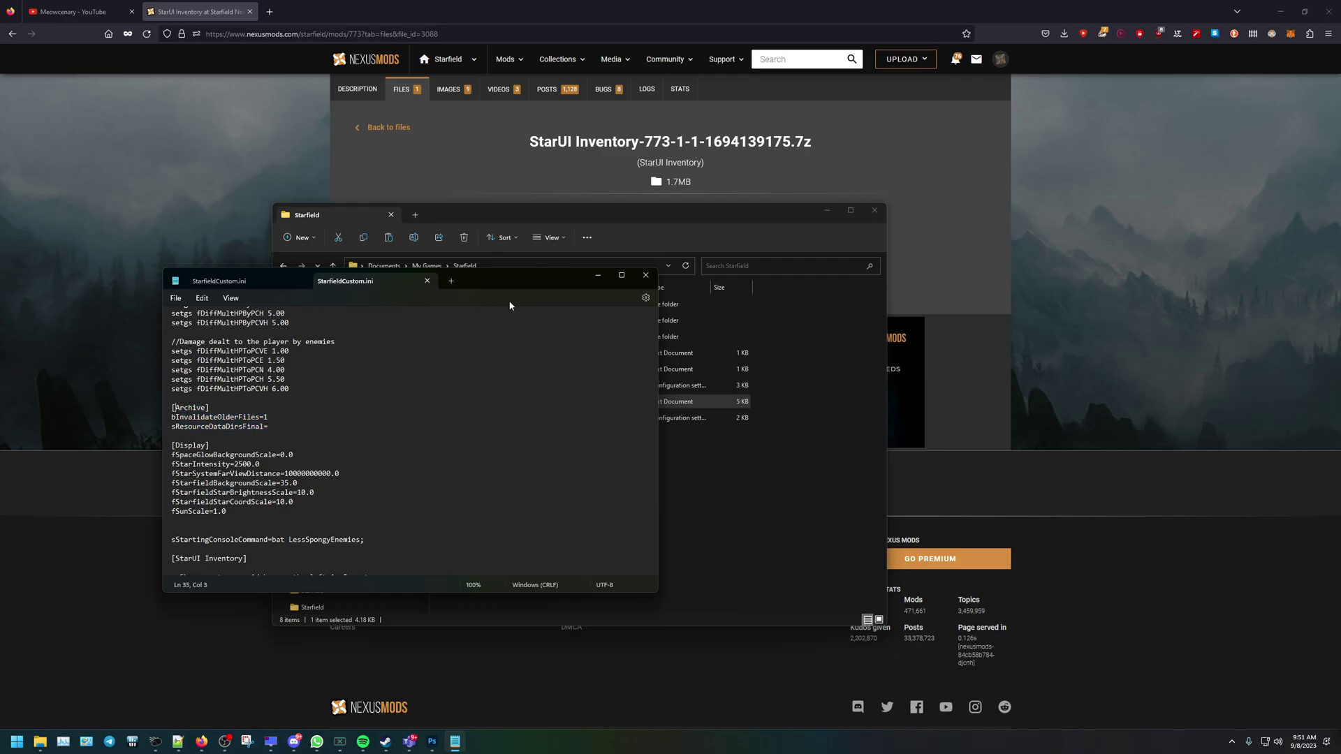
# Minimize Notepad, the browser and Photoshop, then launch Starfield through the Starfield-SFSE shortcut
pyautogui.click(602, 278)
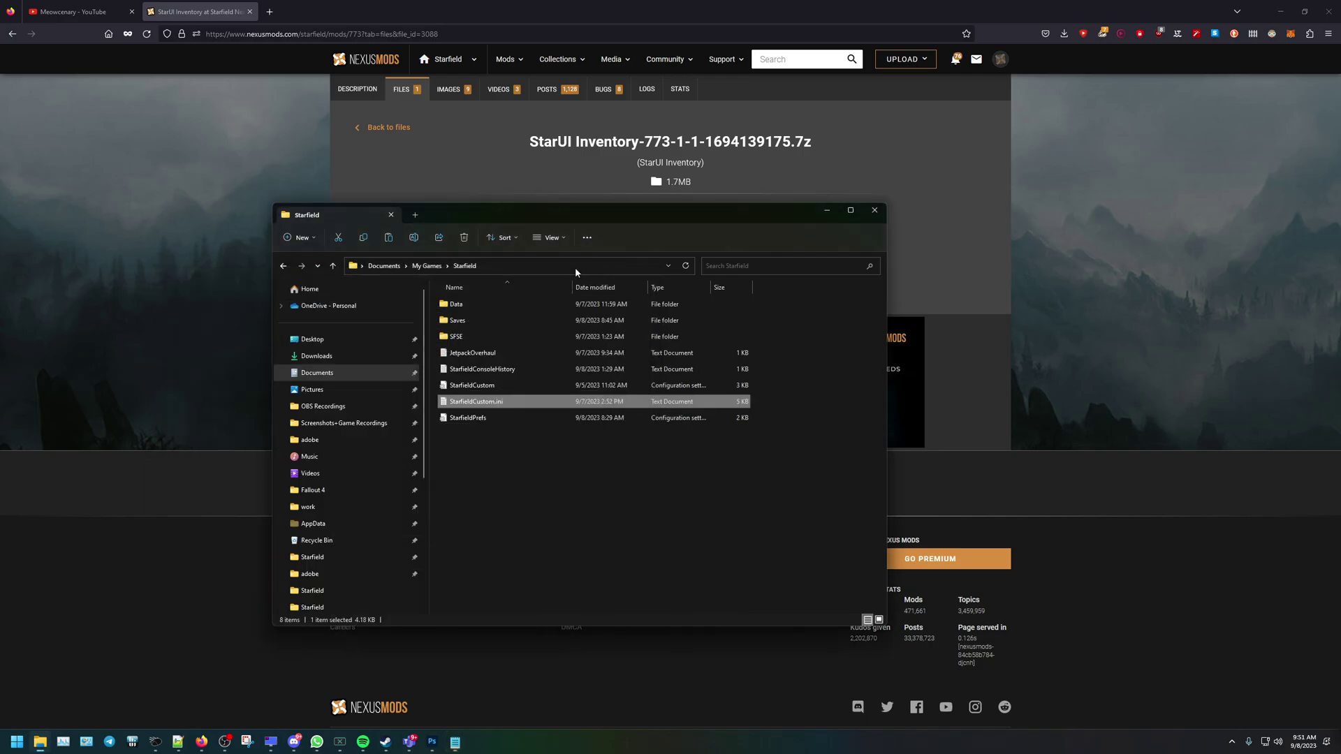
pyautogui.click(1281, 11)
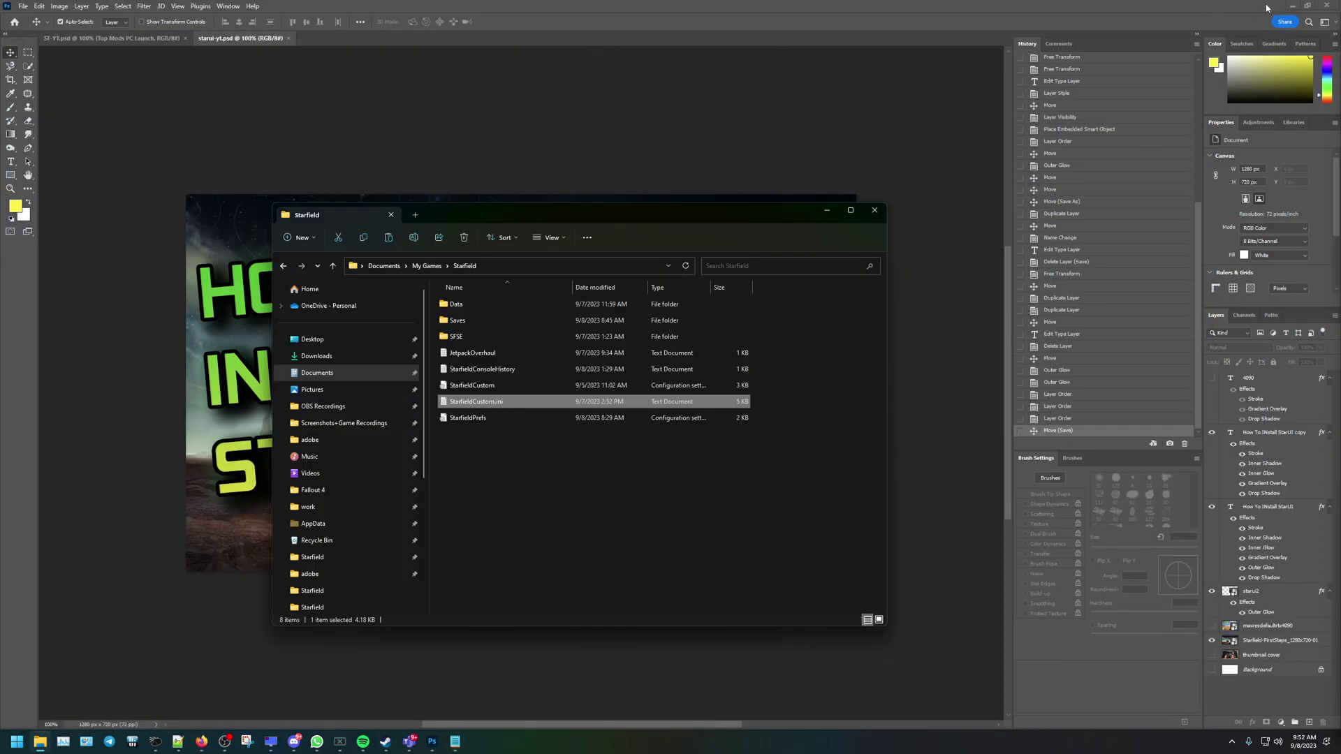
pyautogui.click(1292, 6)
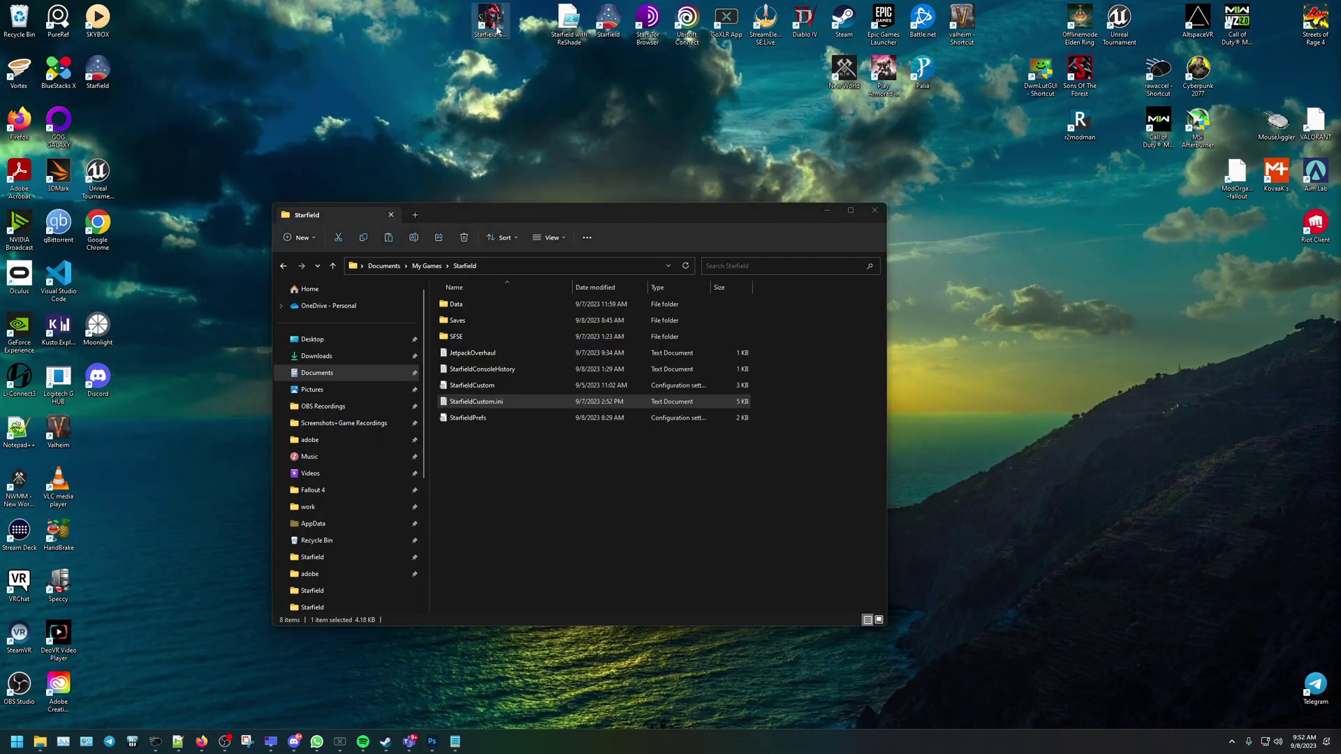
pyautogui.rightClick(498, 30)
pyautogui.click(531, 62)
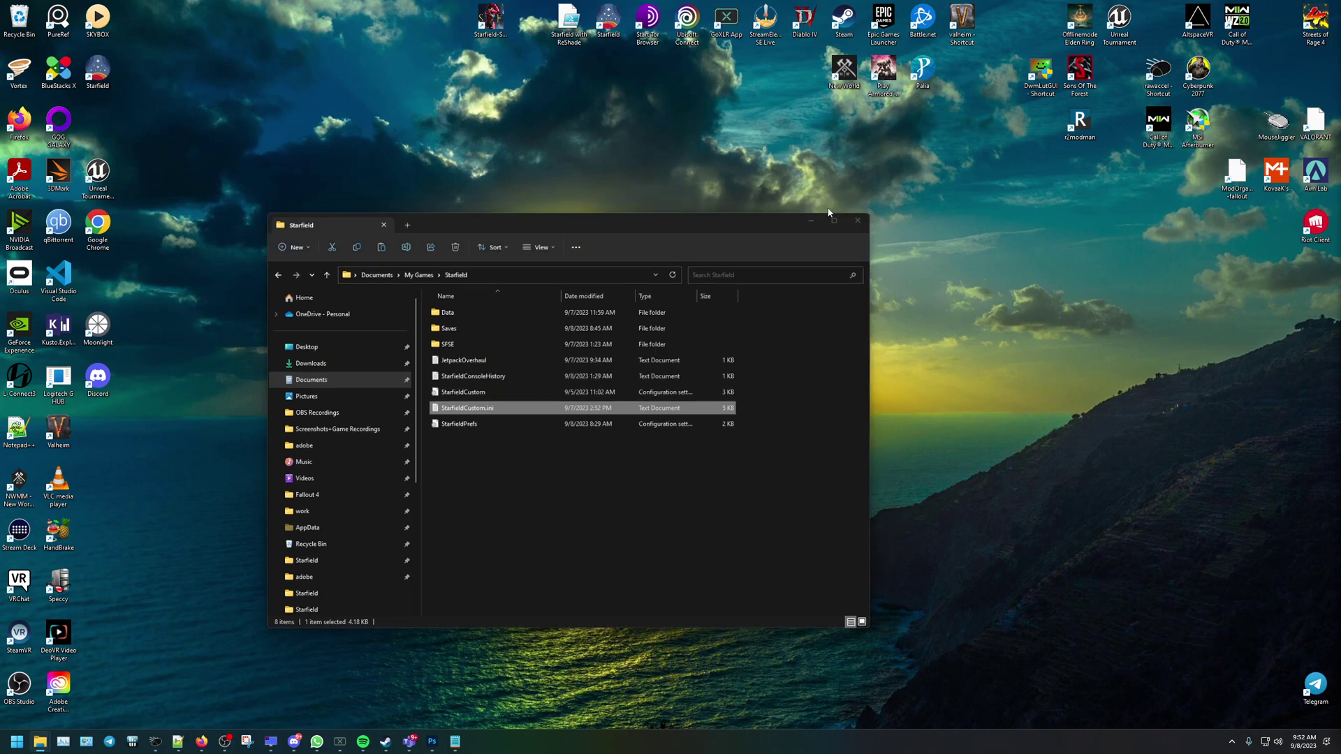
pyautogui.click(810, 220)
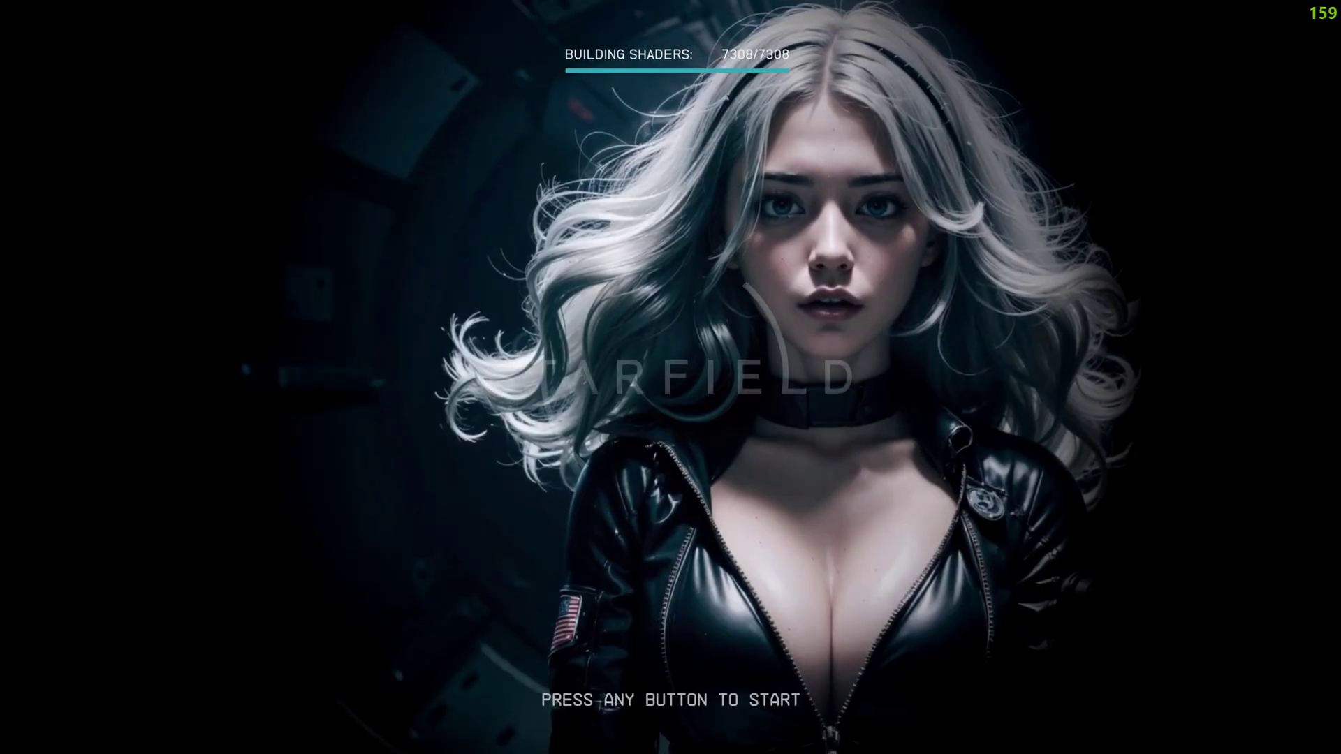
# Continue from the last save to load into Bessel III
pyautogui.press('Return')
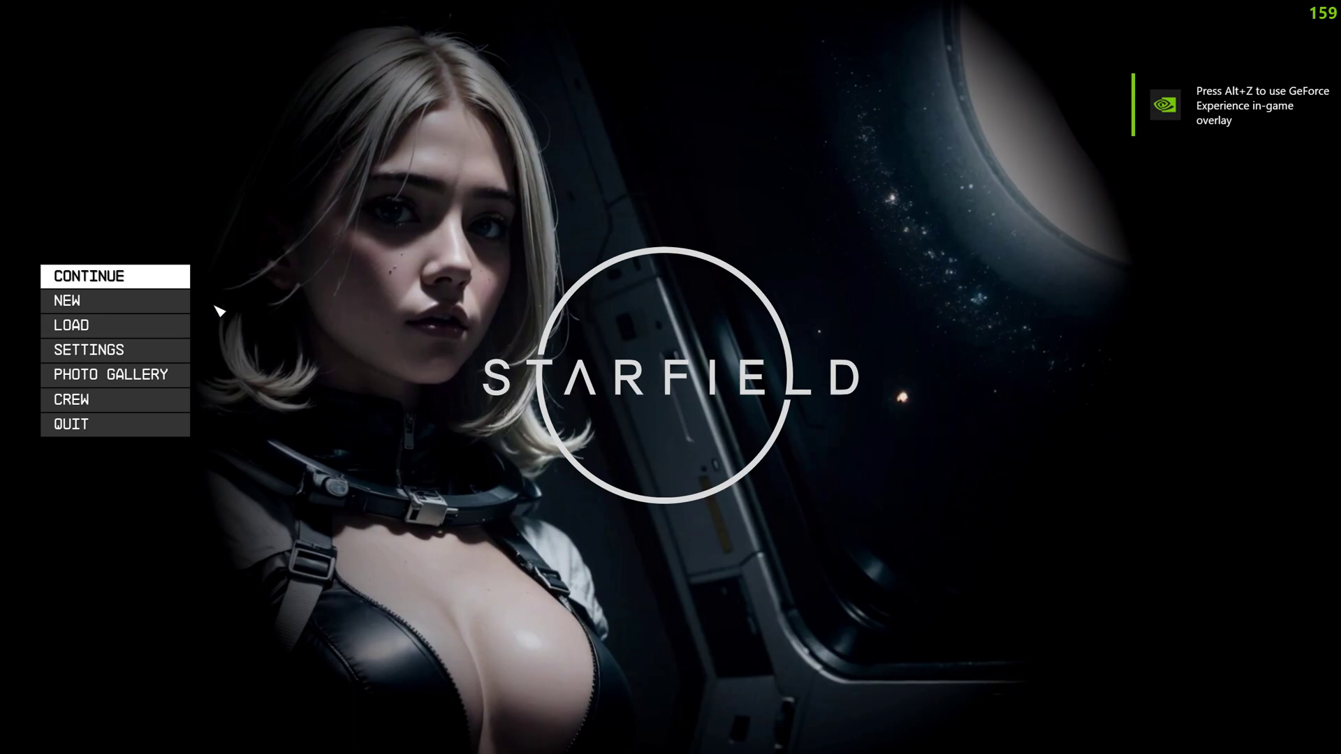
pyautogui.click(132, 283)
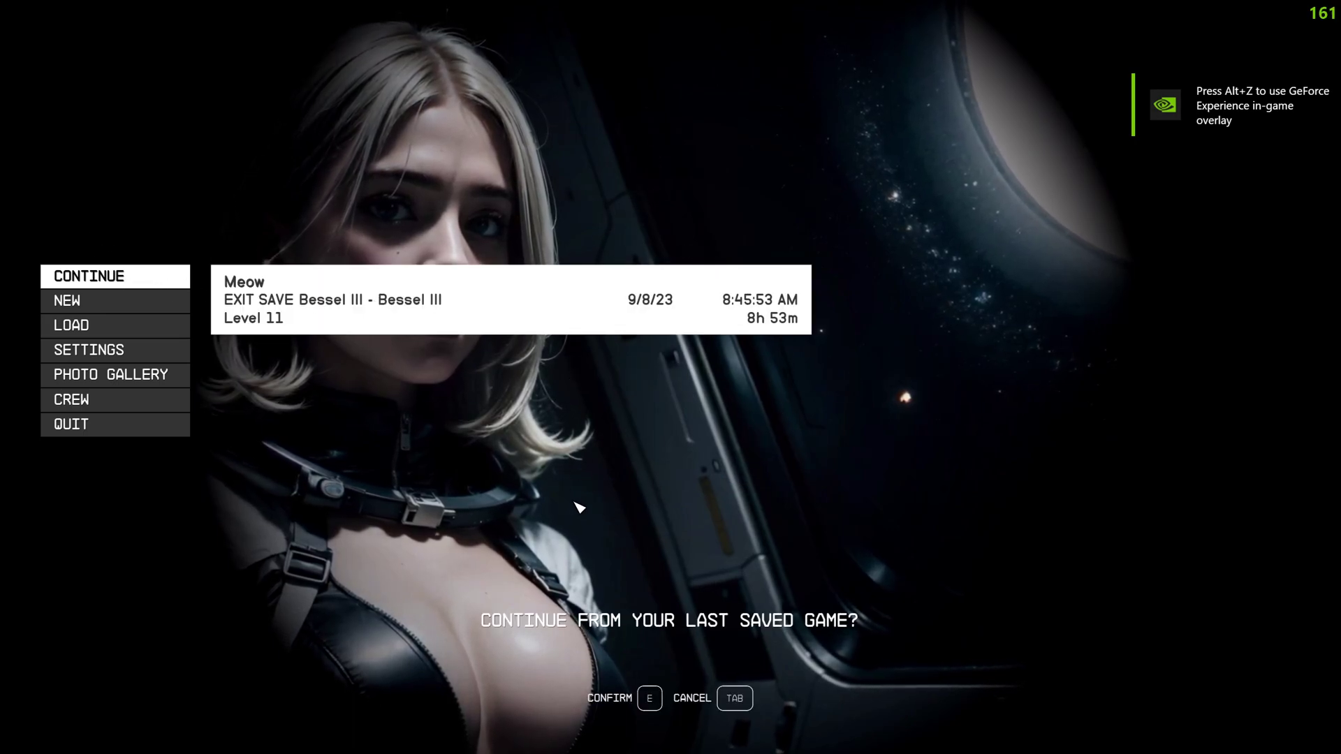
pyautogui.press('e')
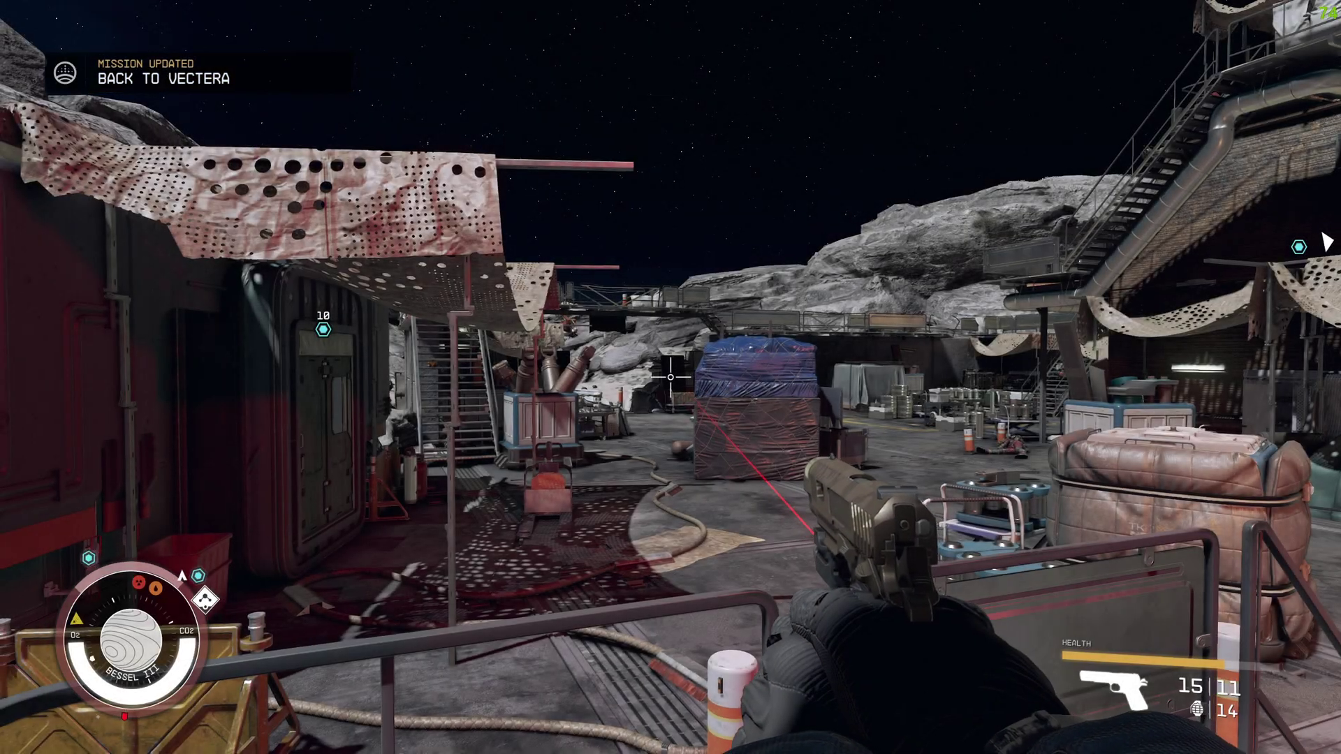
# Open the inventory and view the New Items and Weapons lists
pyautogui.press('w')
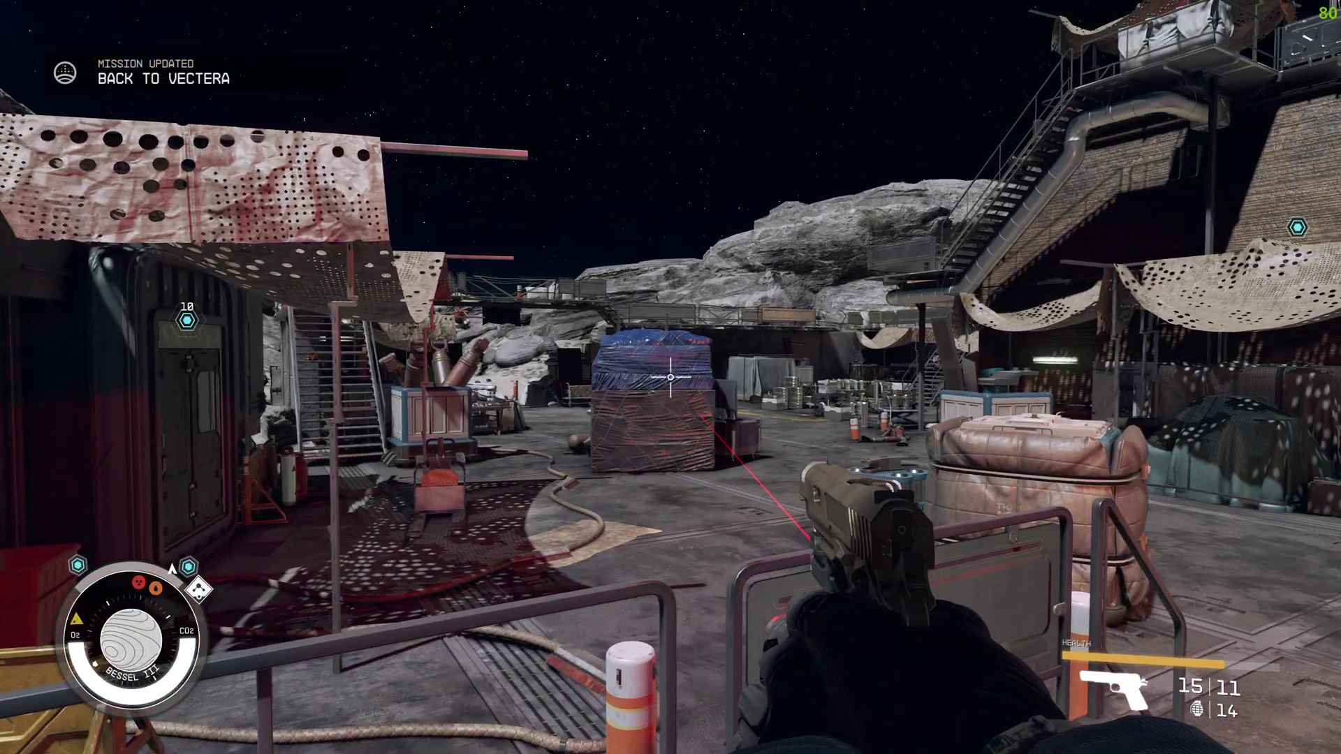
pyautogui.press('i')
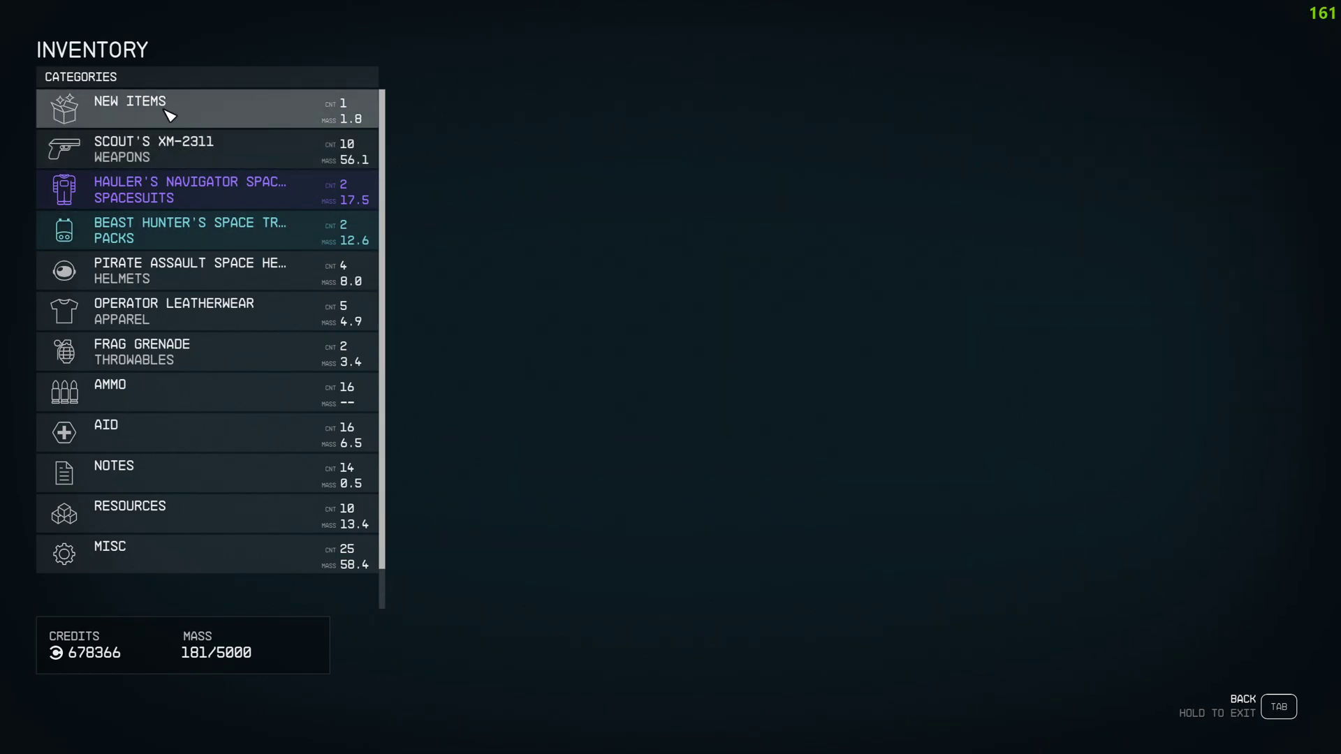
pyautogui.click(169, 114)
pyautogui.press('Tab')
pyautogui.click(174, 149)
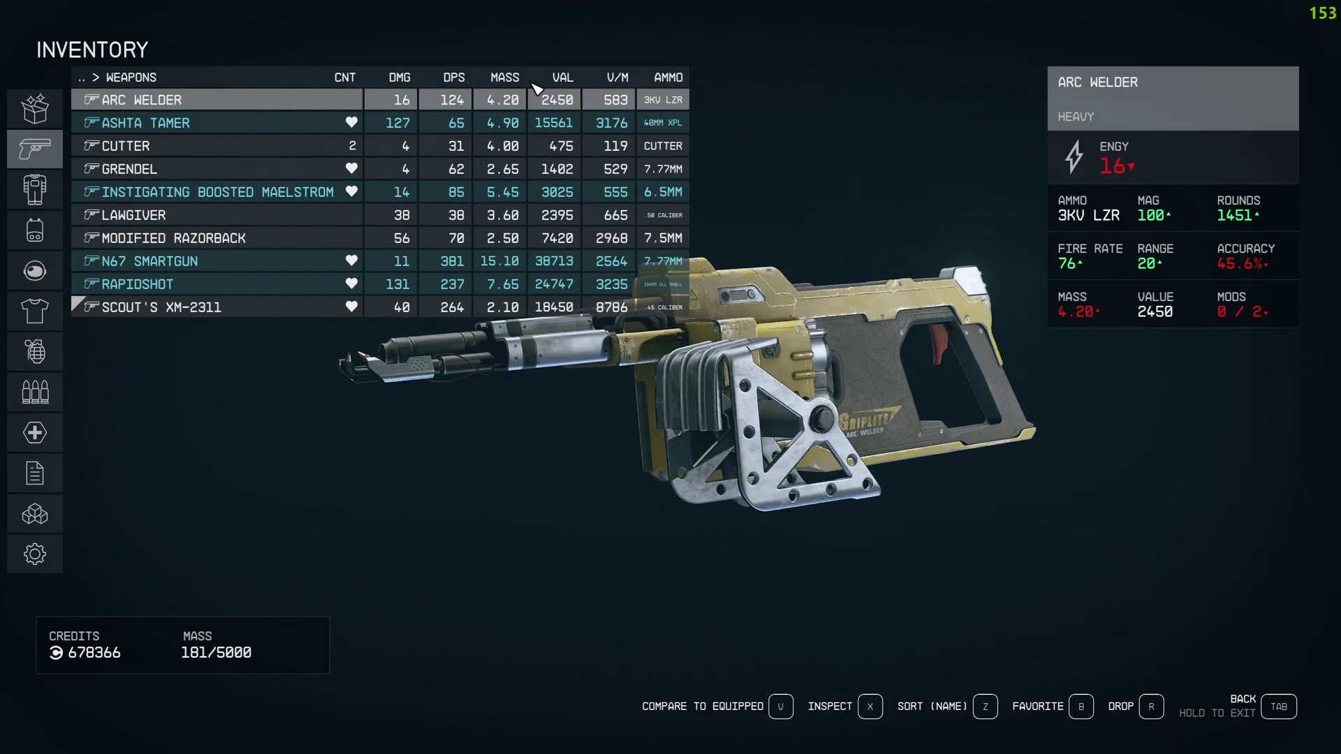
# Browse the Spacesuits, Ammo and Aid categories, ending back on the Weapons list
pyautogui.click(35, 189)
pyautogui.click(41, 399)
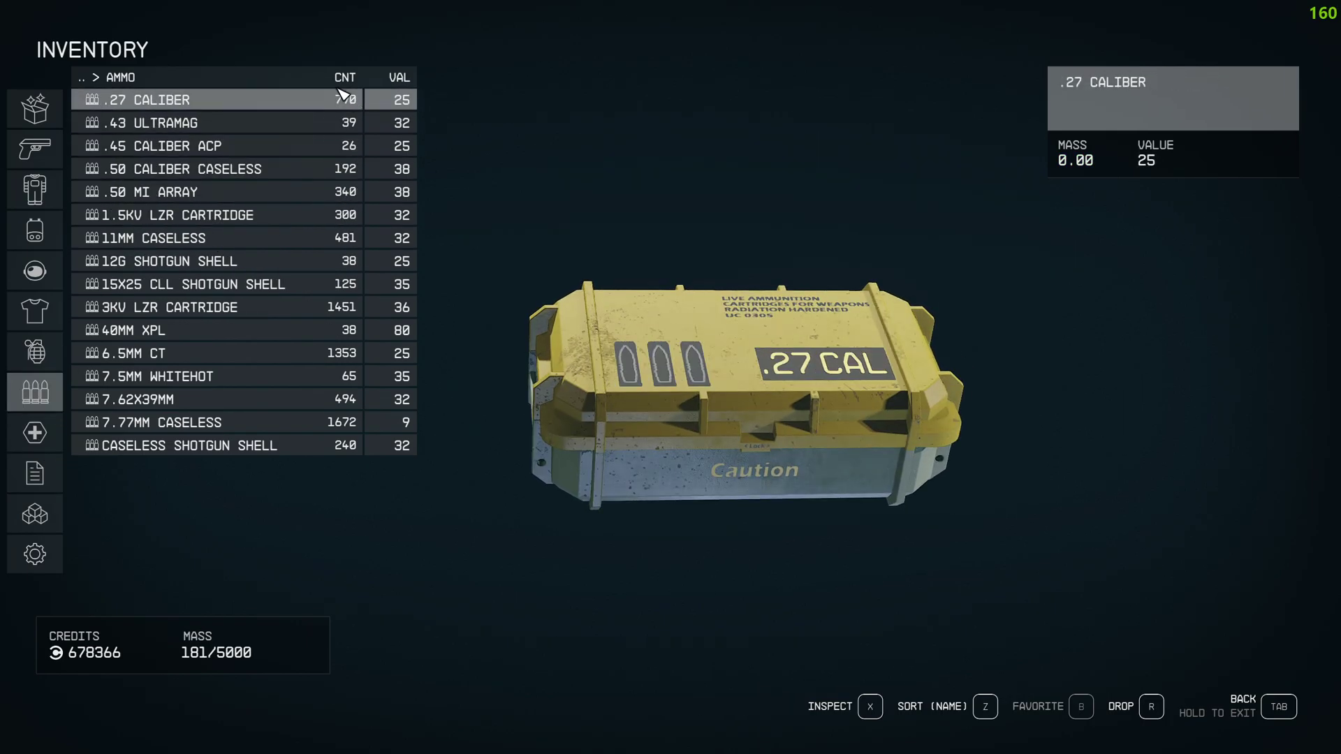
pyautogui.click(38, 436)
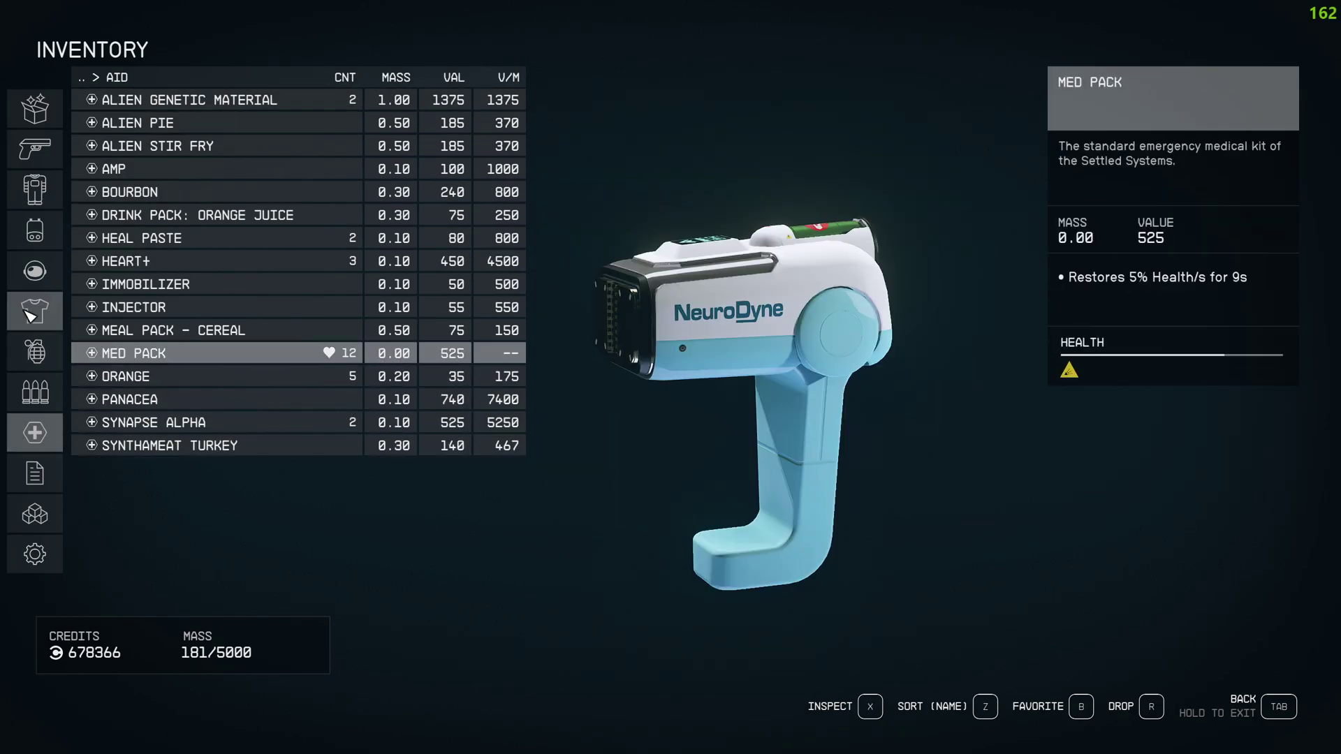
pyautogui.click(35, 188)
pyautogui.click(35, 148)
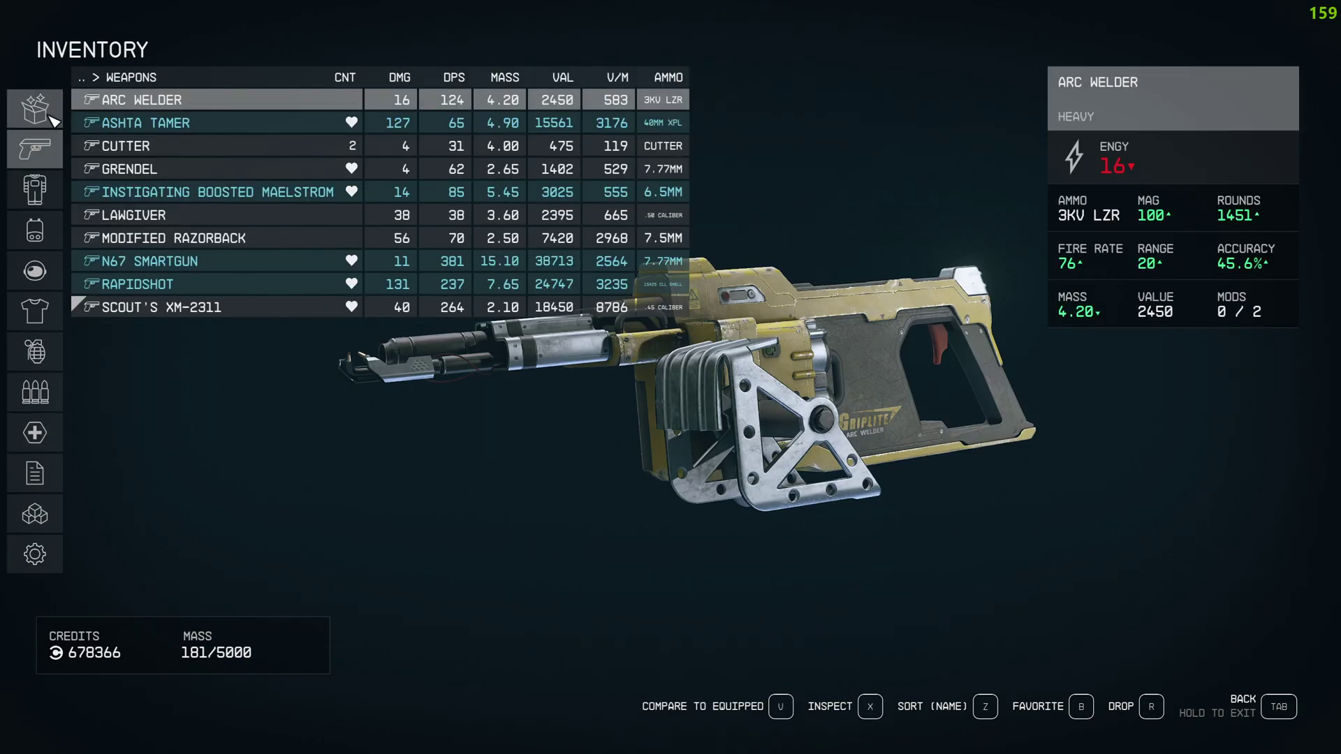
pyautogui.click(55, 113)
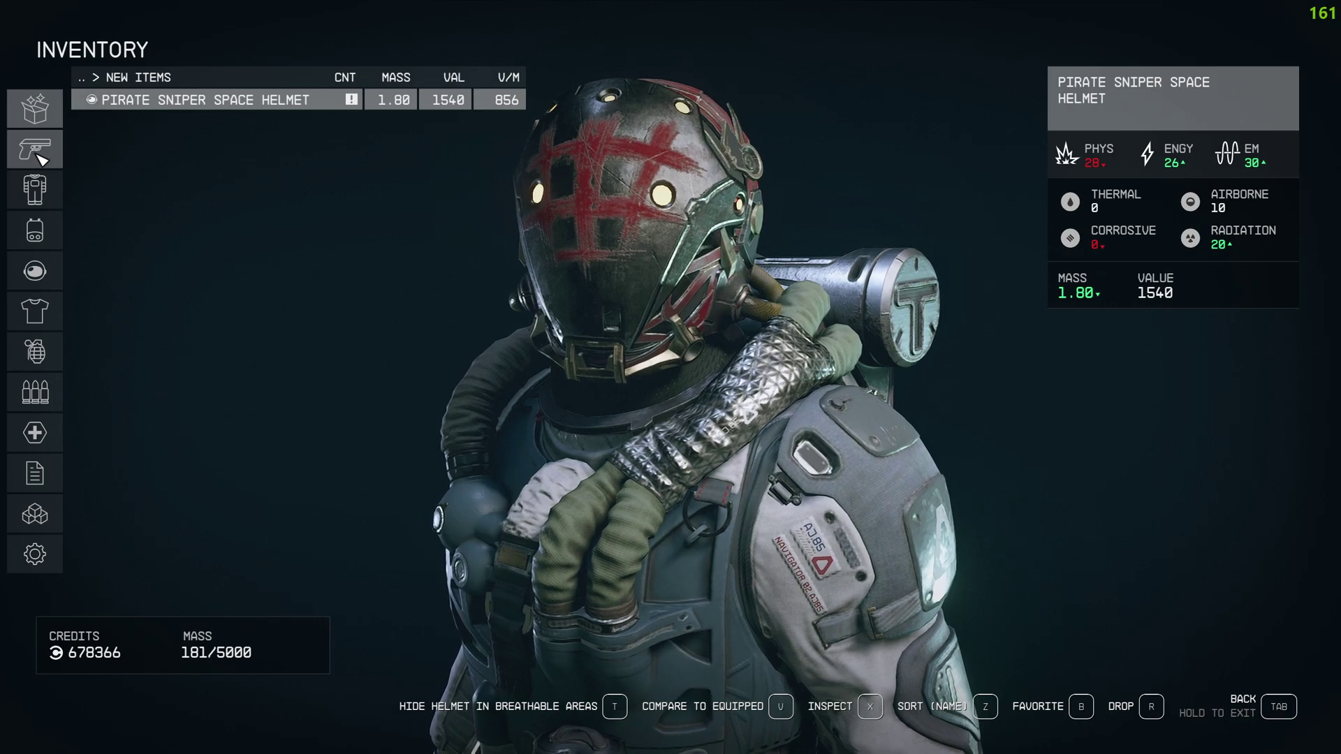
pyautogui.click(61, 152)
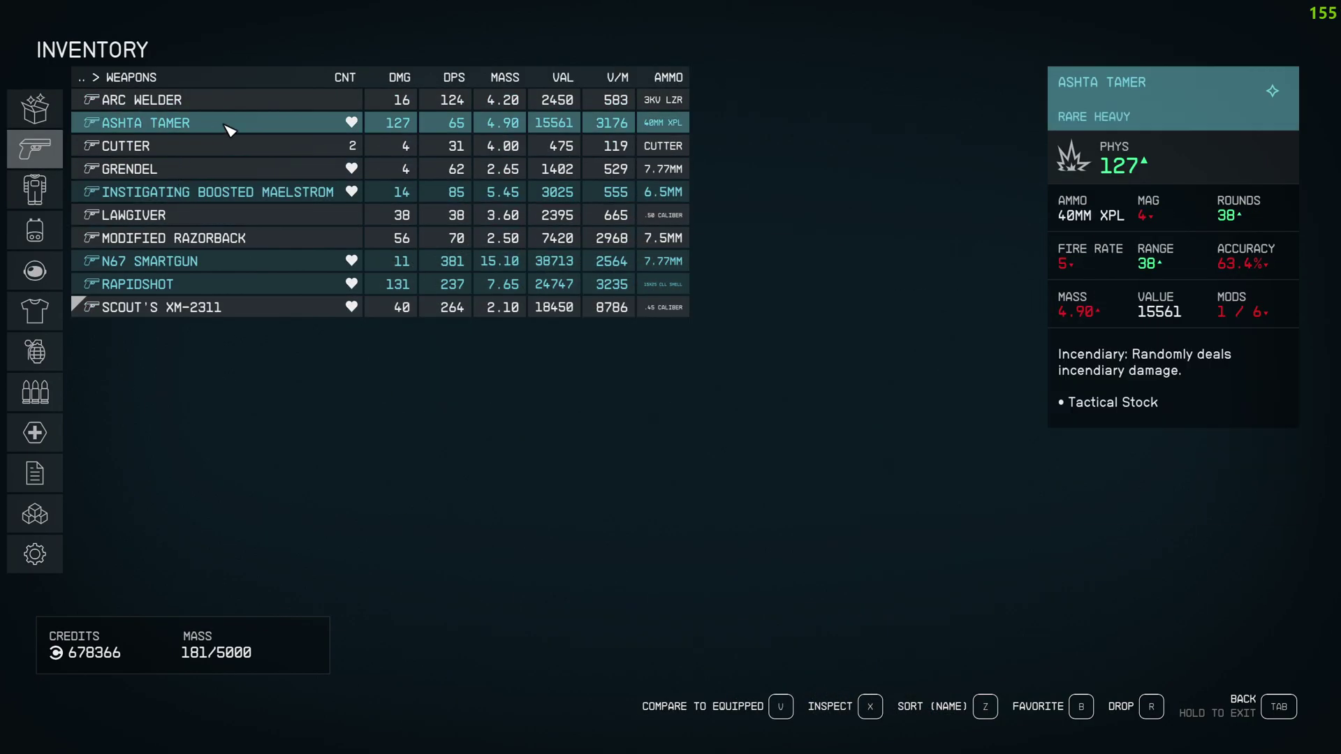